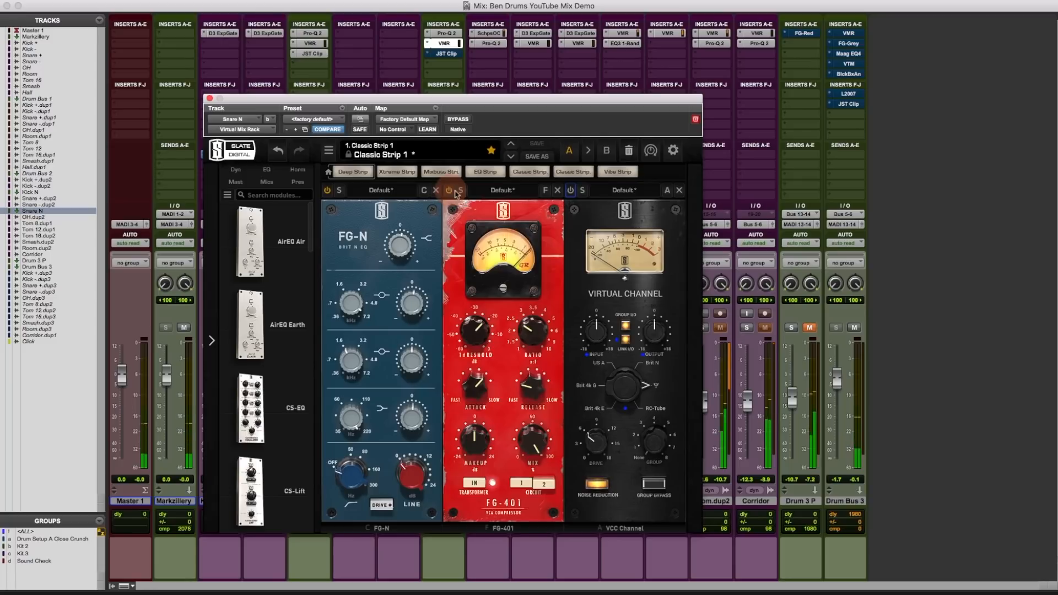
- Compare bypassed and active sound of the Virtual Mix Rack and JST Clip inserts on Snare N, leaving both active
left_click(570, 191)
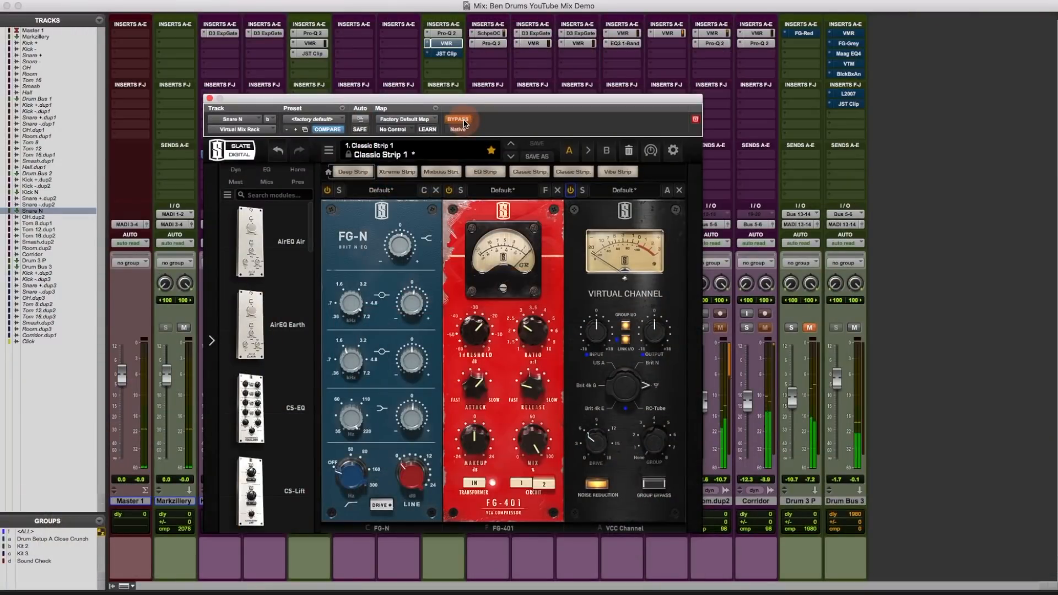
left_click(463, 121)
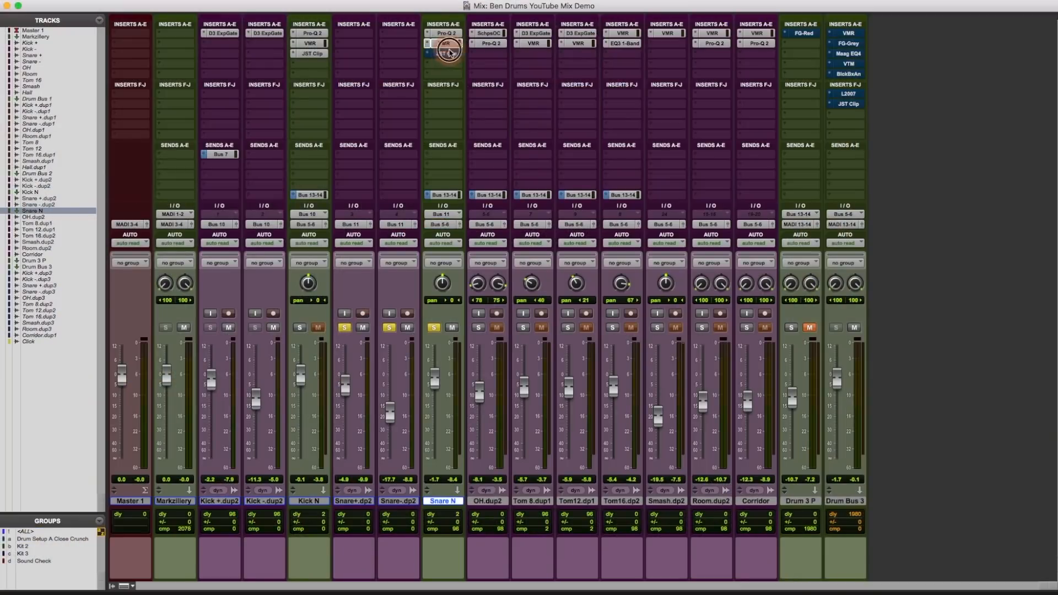
left_click(449, 54)
left_click(402, 204)
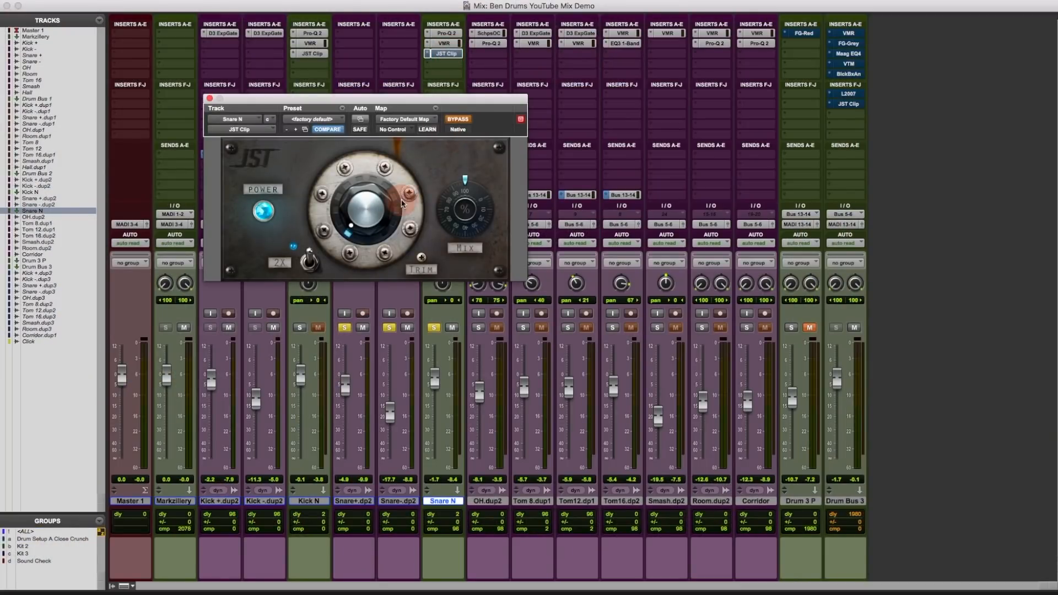
left_click(459, 124)
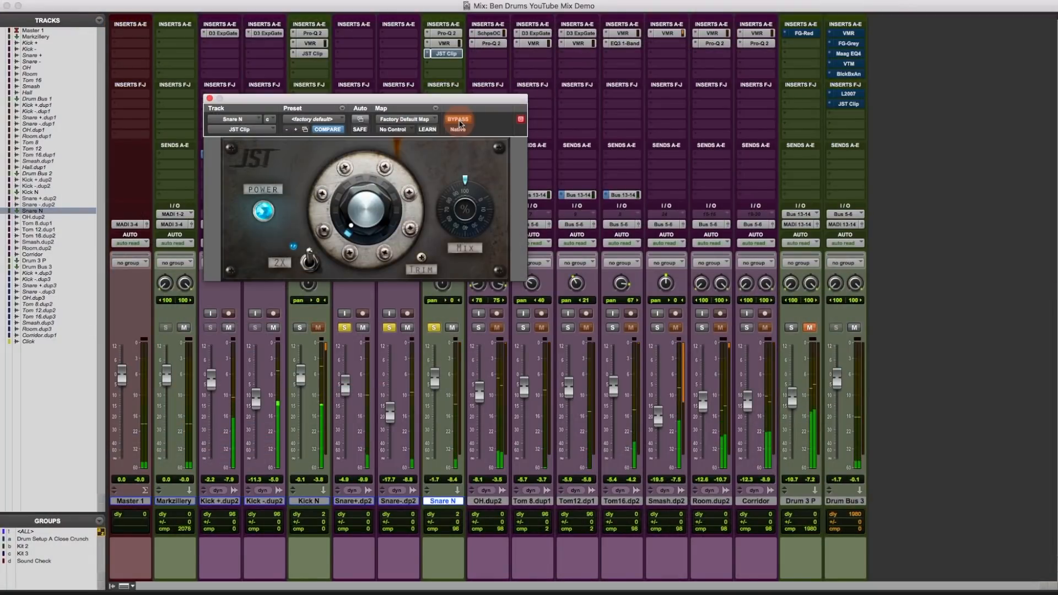
left_click(461, 124)
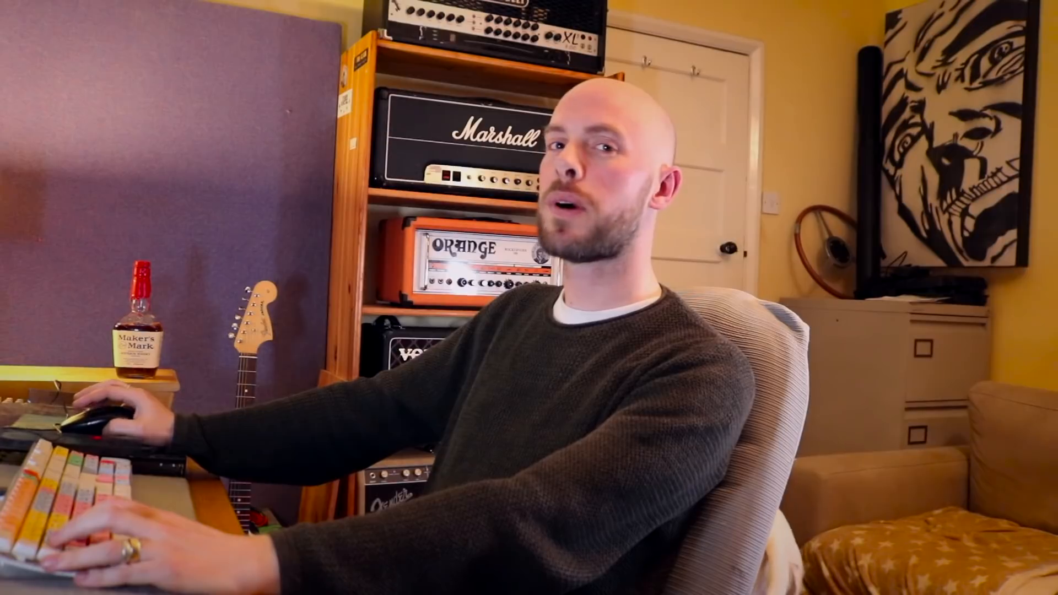
- Solo the OH.dup2 overheads and play them with the Pro-Q 2 and Scheps Omni Channel inserts bypassed
left_click(480, 329)
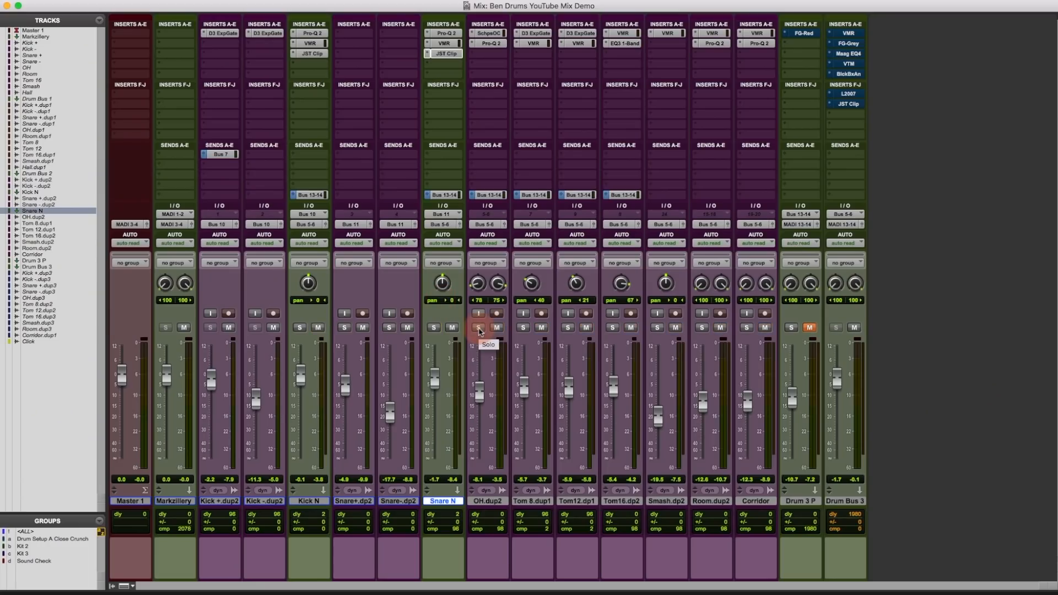
left_click(494, 43)
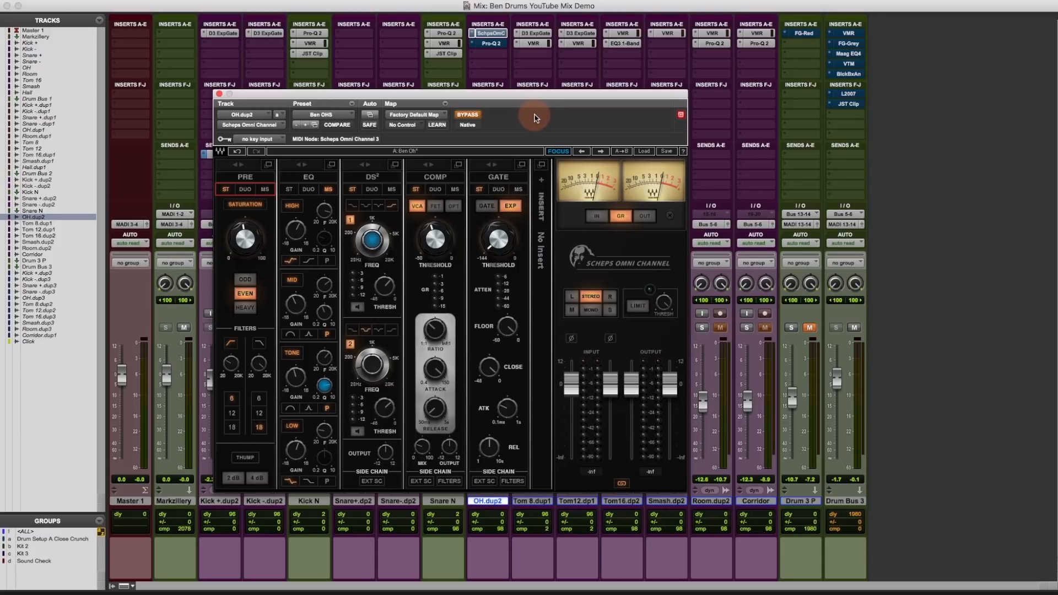
left_click_drag(531, 94, 570, 104)
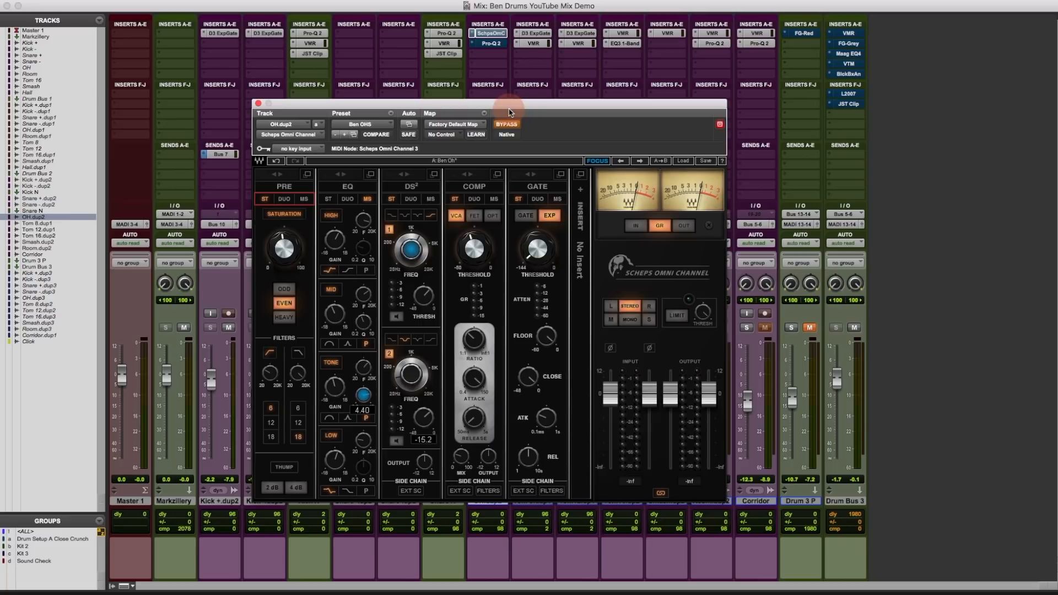
key("space")
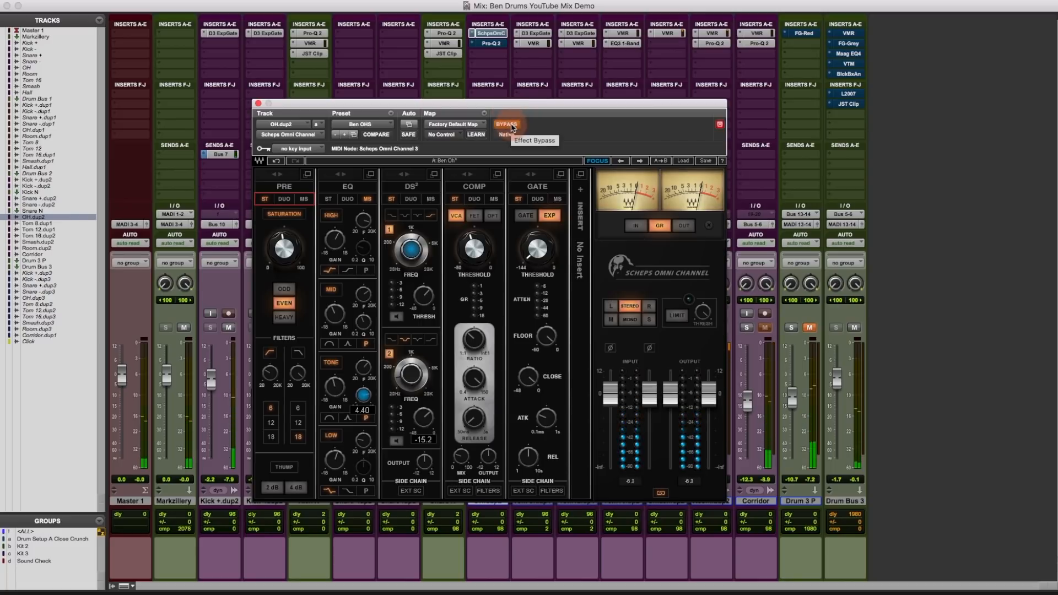
- Take the Scheps Omni Channel on OH.dup2 out of bypass and re-enable the Pro-Q 2 after it
left_click(511, 127)
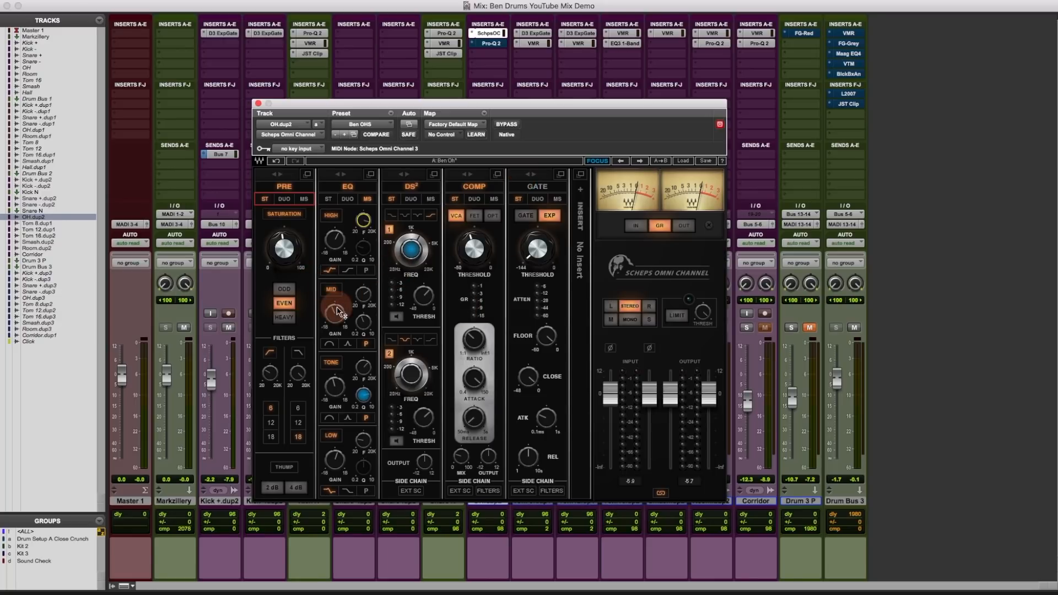
left_click(363, 296)
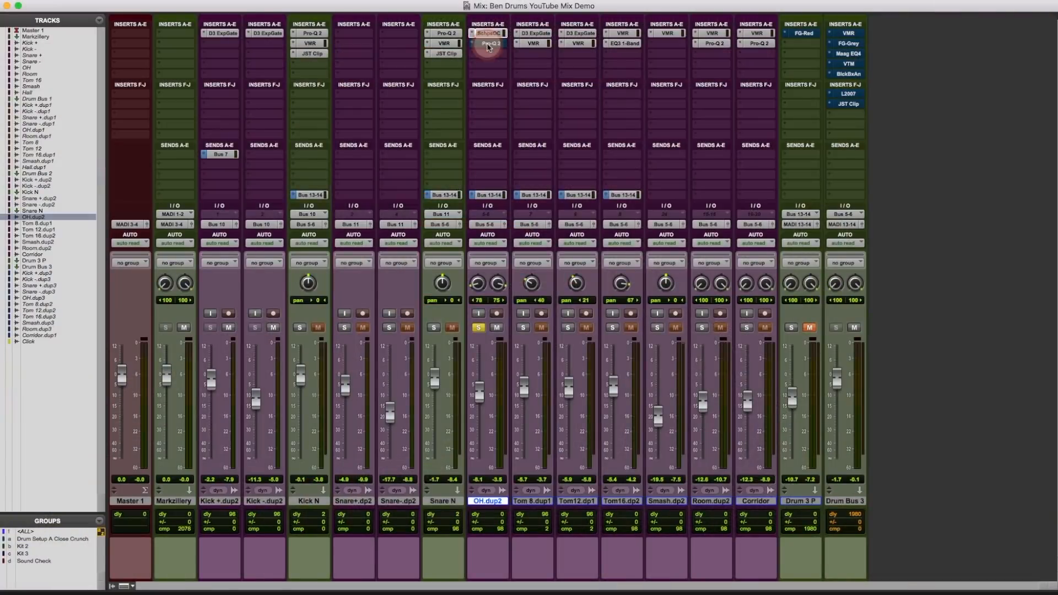
left_click(489, 43)
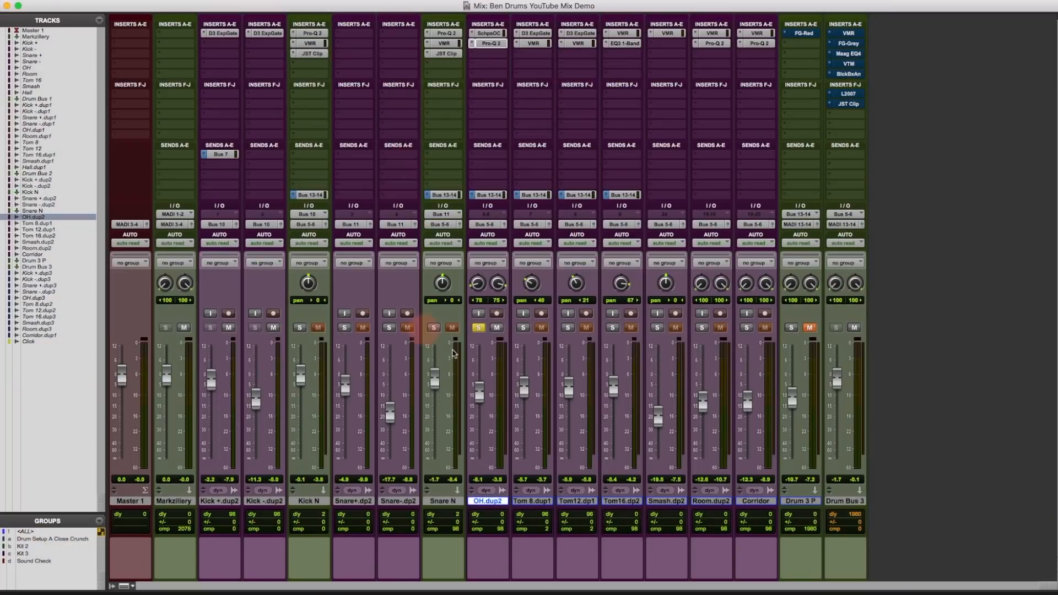
- Unsolo the overheads and view the Dyn3 Expander/Gate and Virtual Mix Rack settings on Tom 8.dup1
left_click(530, 328)
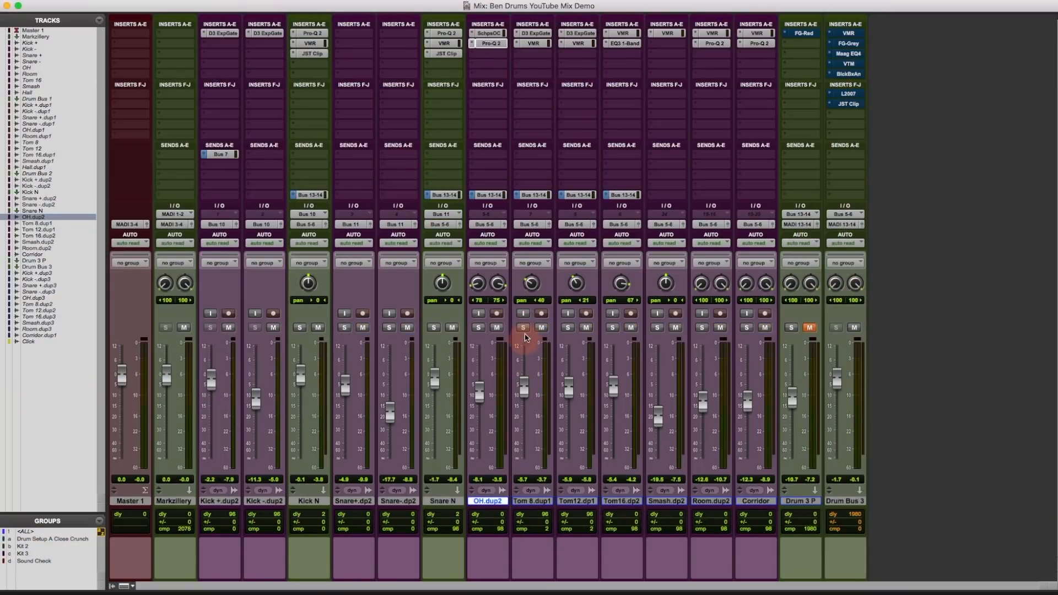
left_click(535, 33)
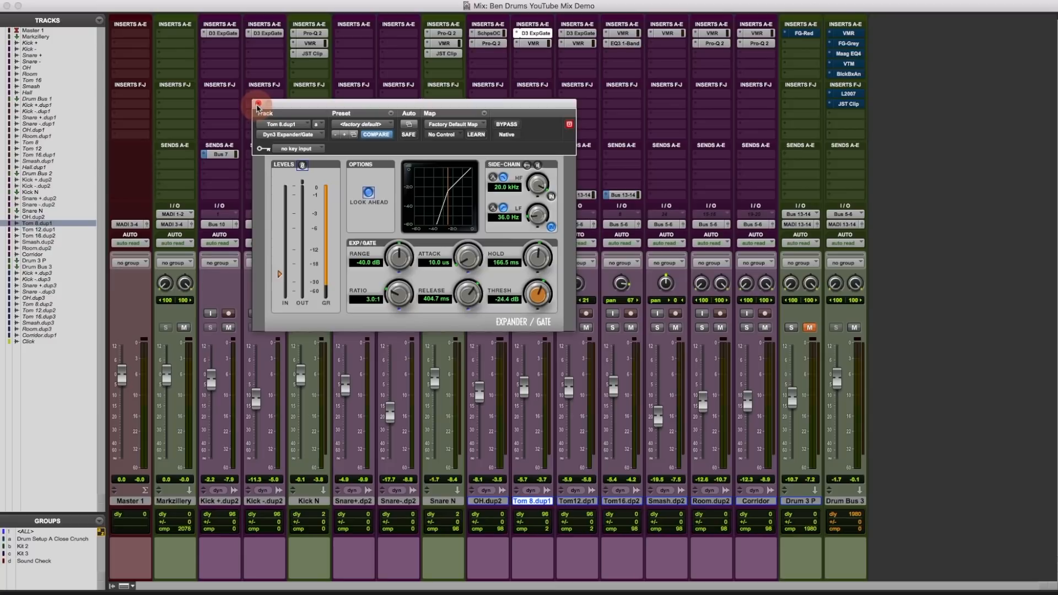
left_click(258, 105)
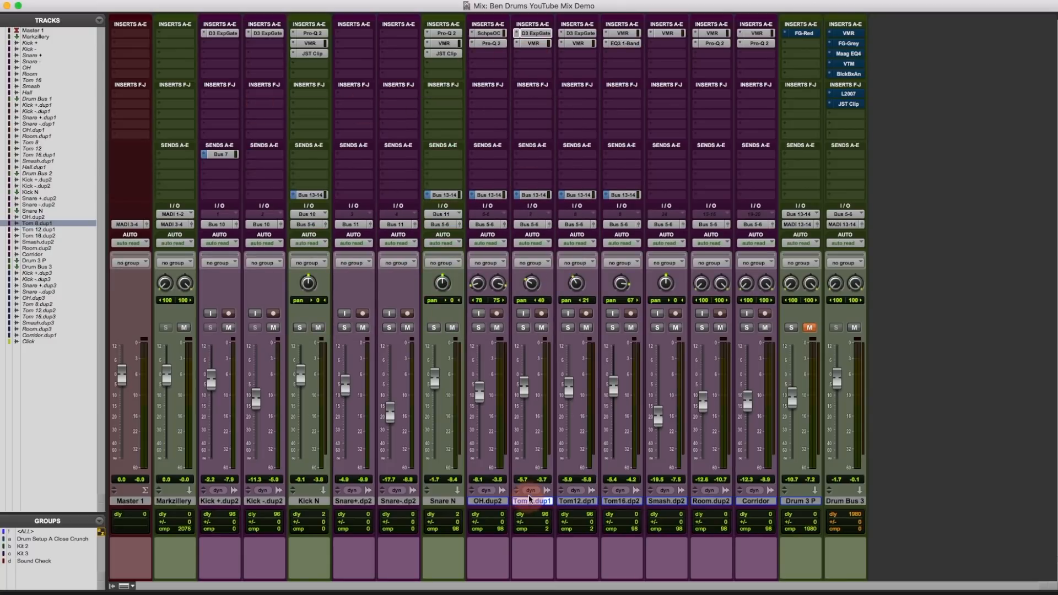
left_click(533, 43)
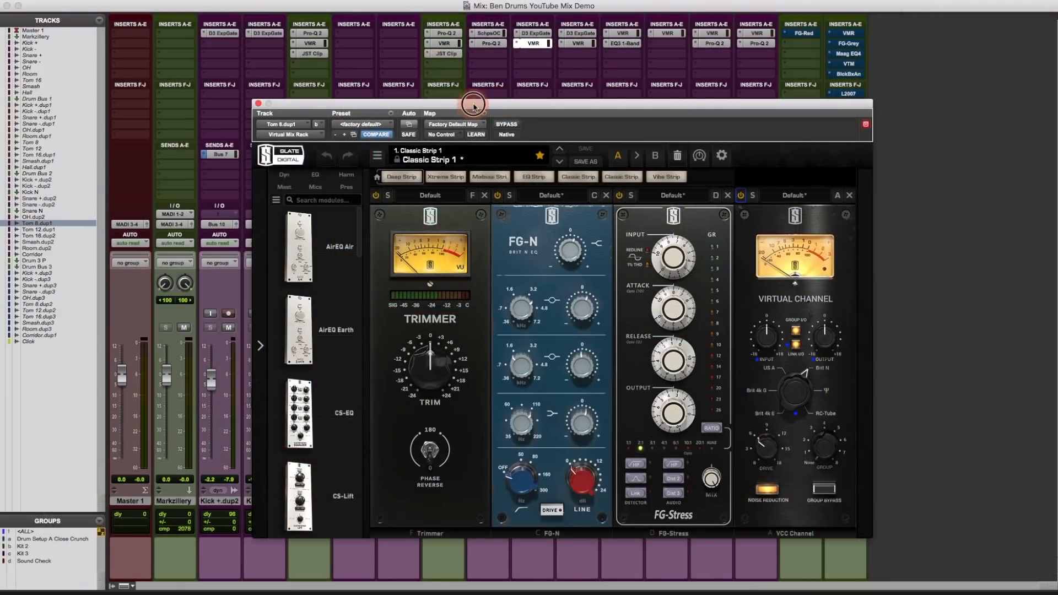
left_click_drag(473, 104, 844, 4)
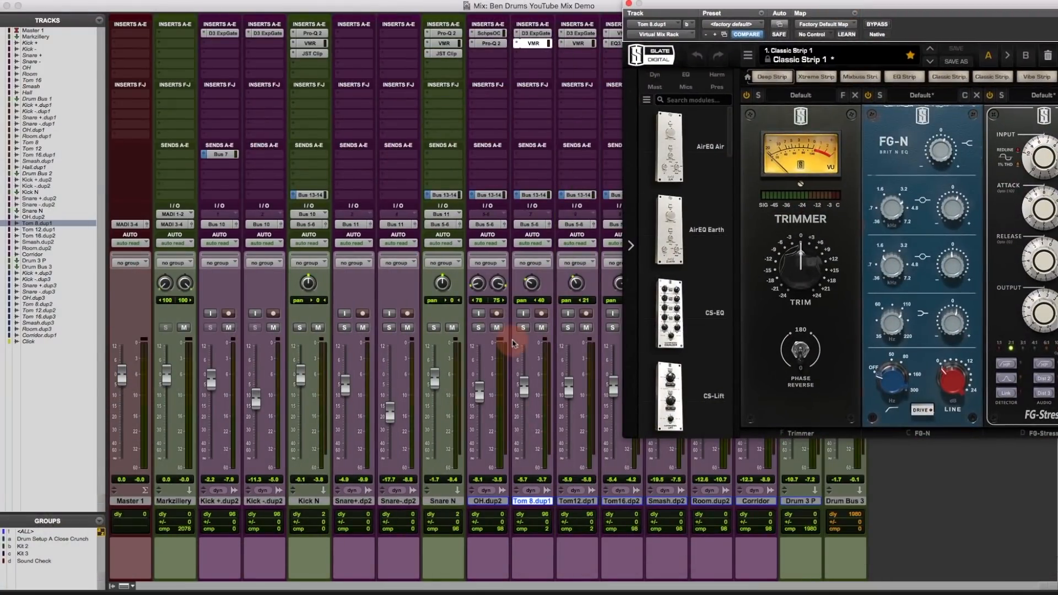
- Select a passage about 311,000 samples long around a hit on the Tom 8.dup1 waveform, play it and return to the mixer
key("super+equal")
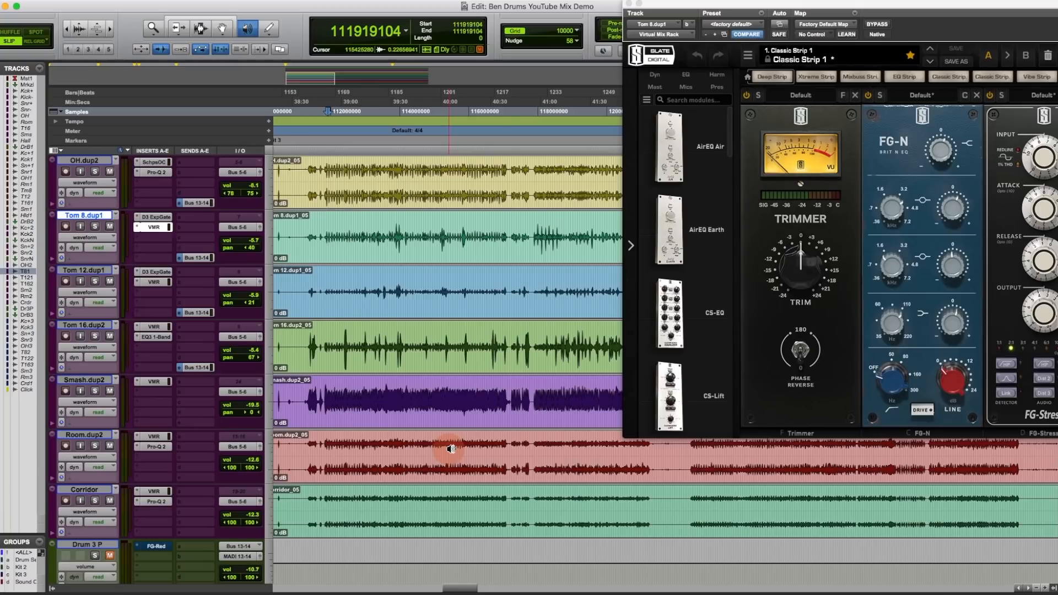
scroll(451, 449, "right", 1)
key("super+7")
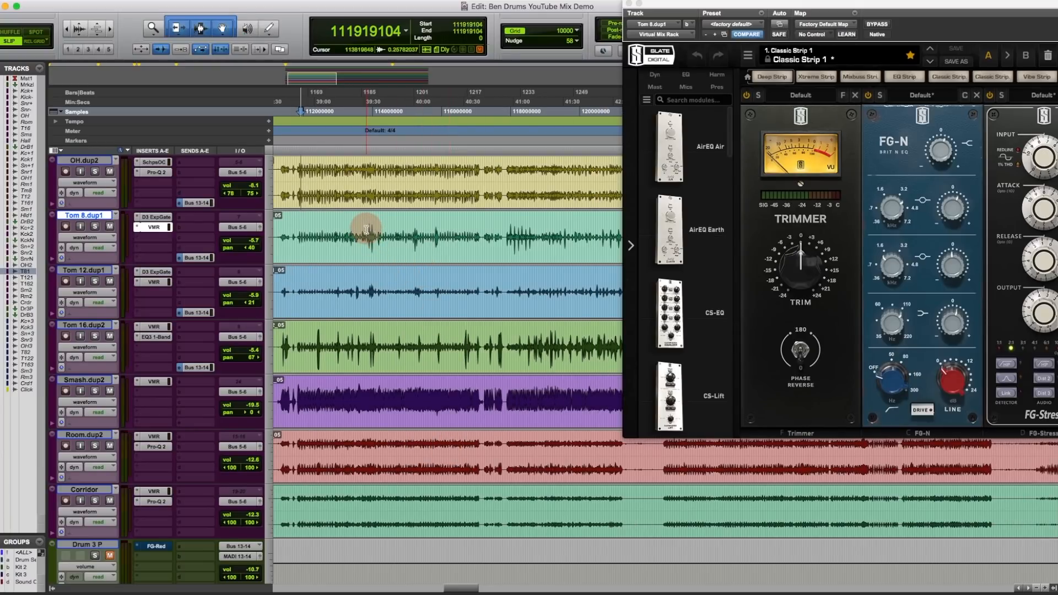
left_click_drag(366, 229, 377, 231)
key("space")
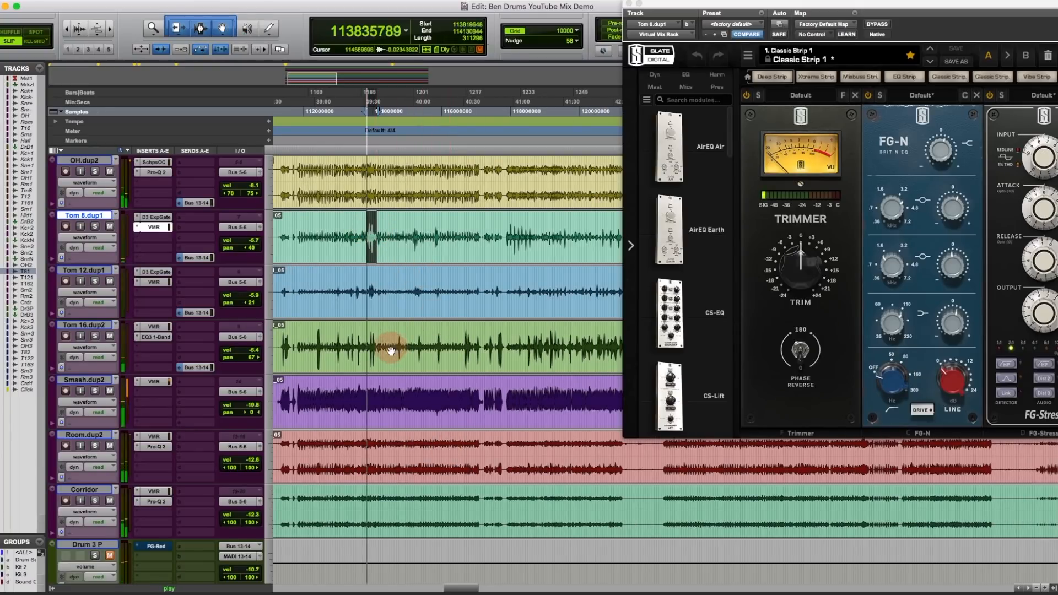
key("super+equal")
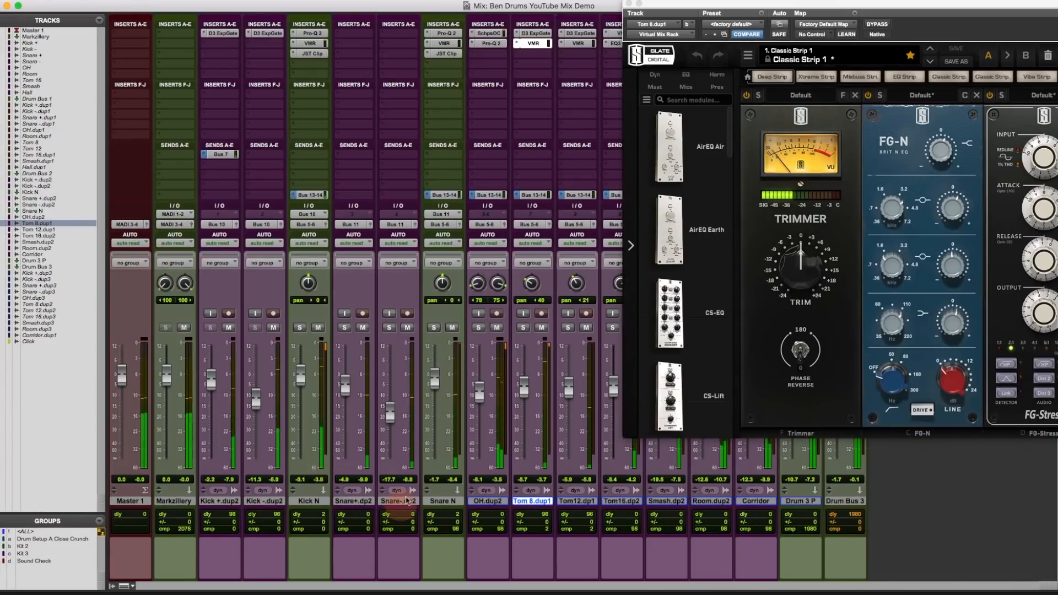
- Solo Tom 8.dup1 and compare its sound with the Virtual Mix Rack bypassed and active
left_click(523, 328)
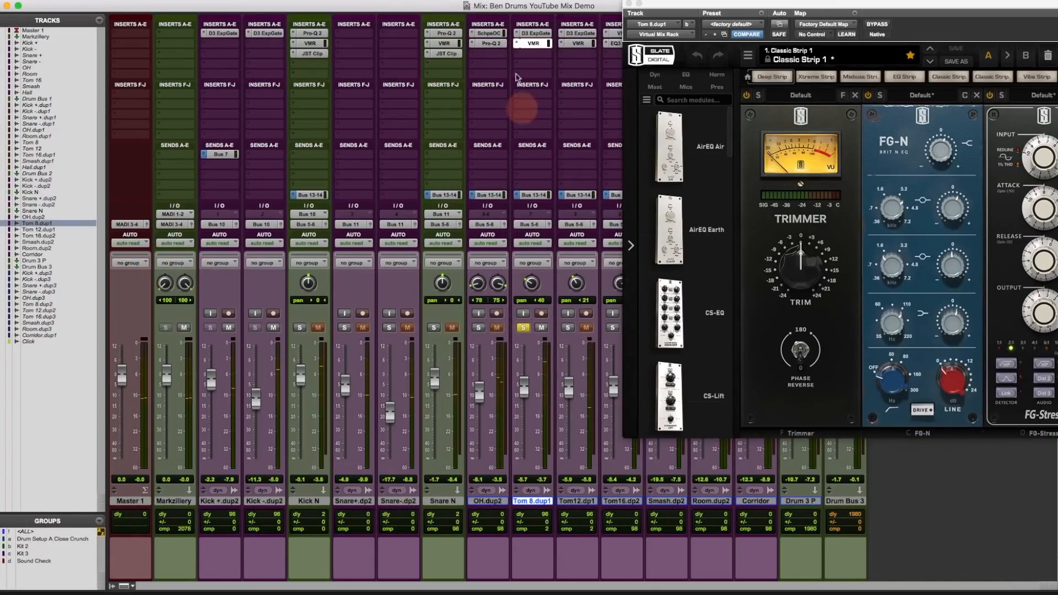
left_click(533, 44, "super")
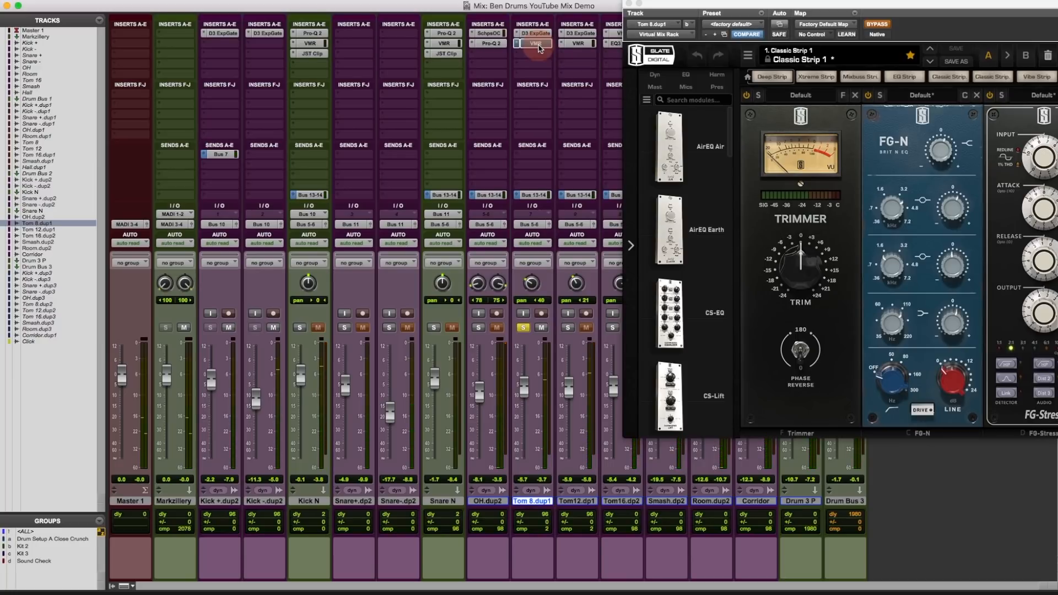
left_click(533, 43, "super")
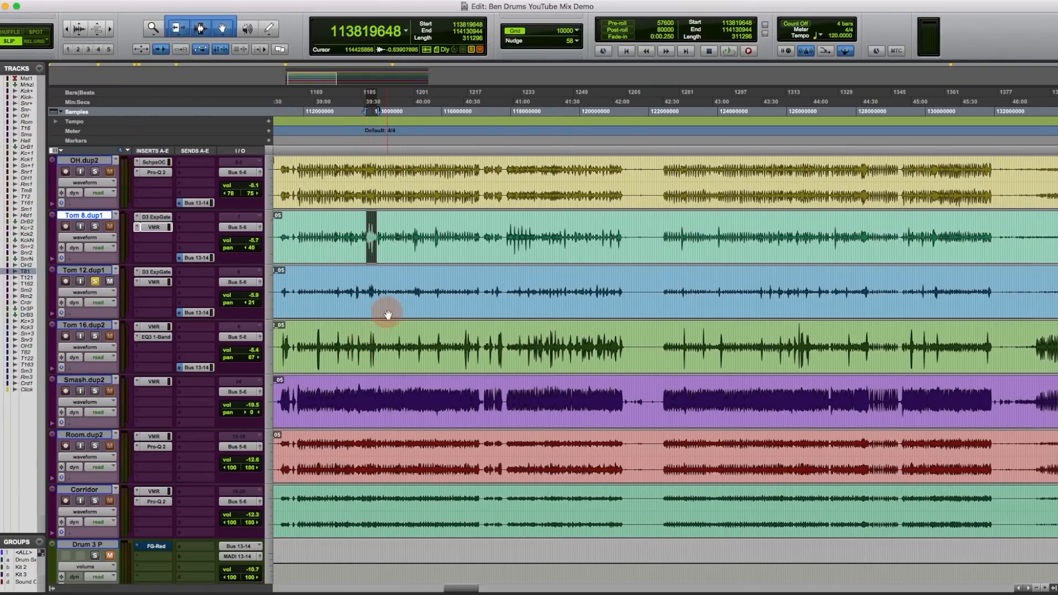
- Select a passage about 262,000 samples long on the Tom 12.dup1 waveform, play it and return to the mixer
left_click_drag(369, 285, 377, 284)
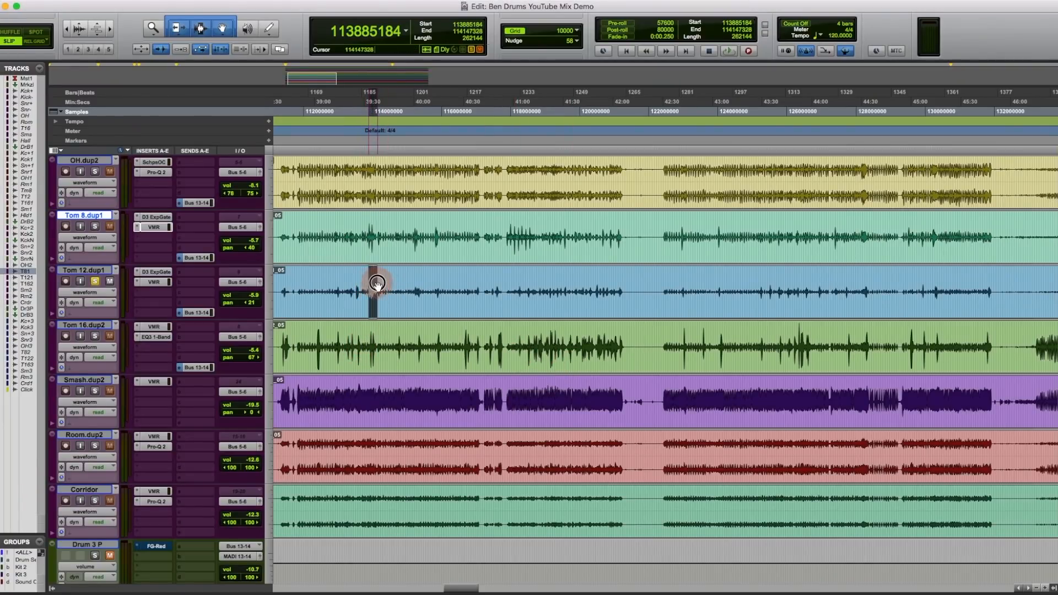
key("space")
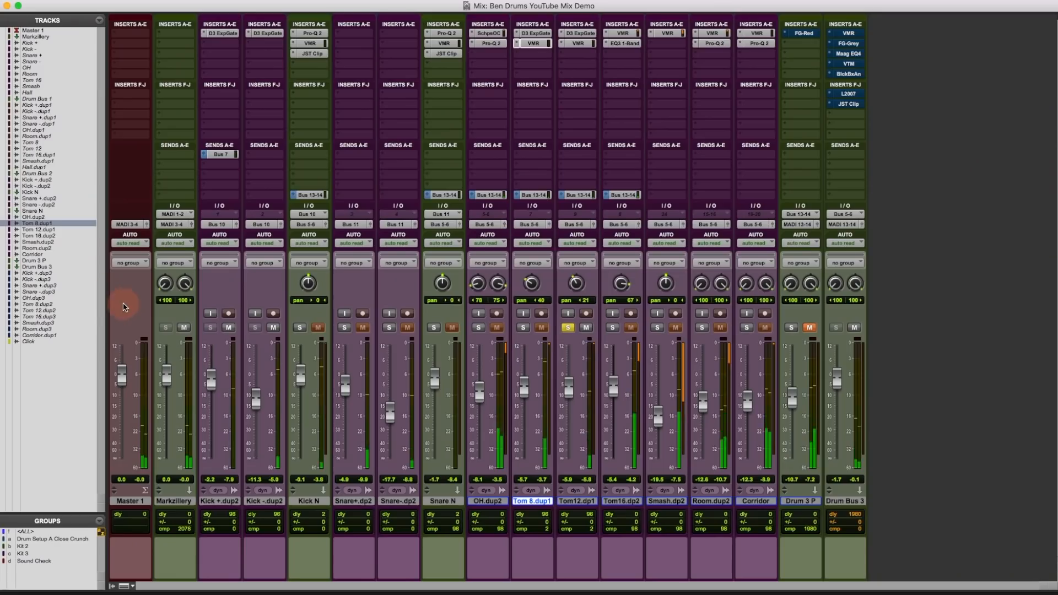
key("super+equal")
- Open the Virtual Mix Rack on Tom 12.dup1 and compare the tom's sound with it bypassed and active
left_click(578, 43)
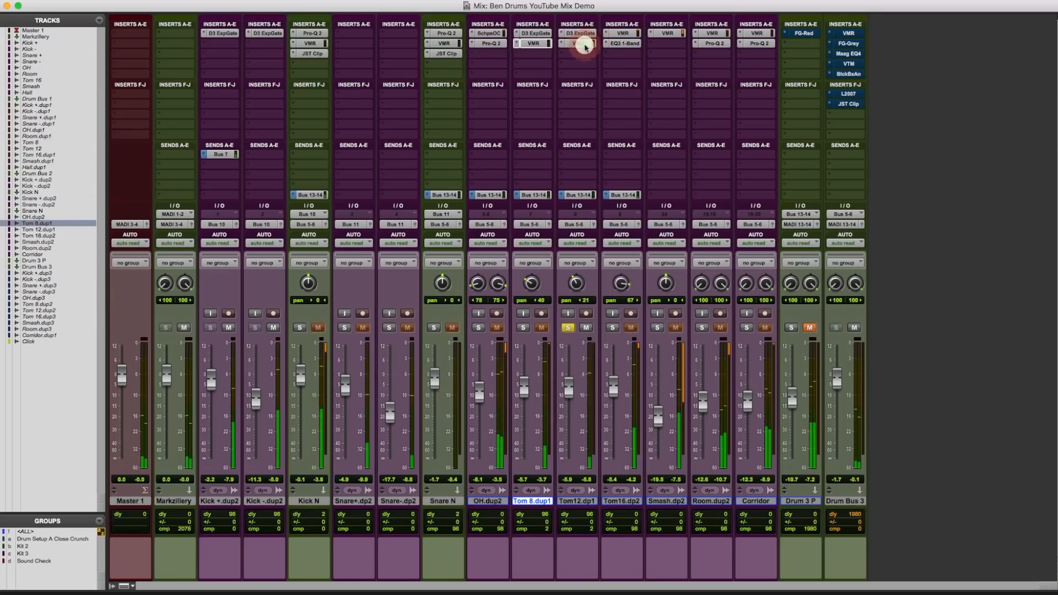
left_click_drag(673, 9, 486, 55)
left_click(518, 70)
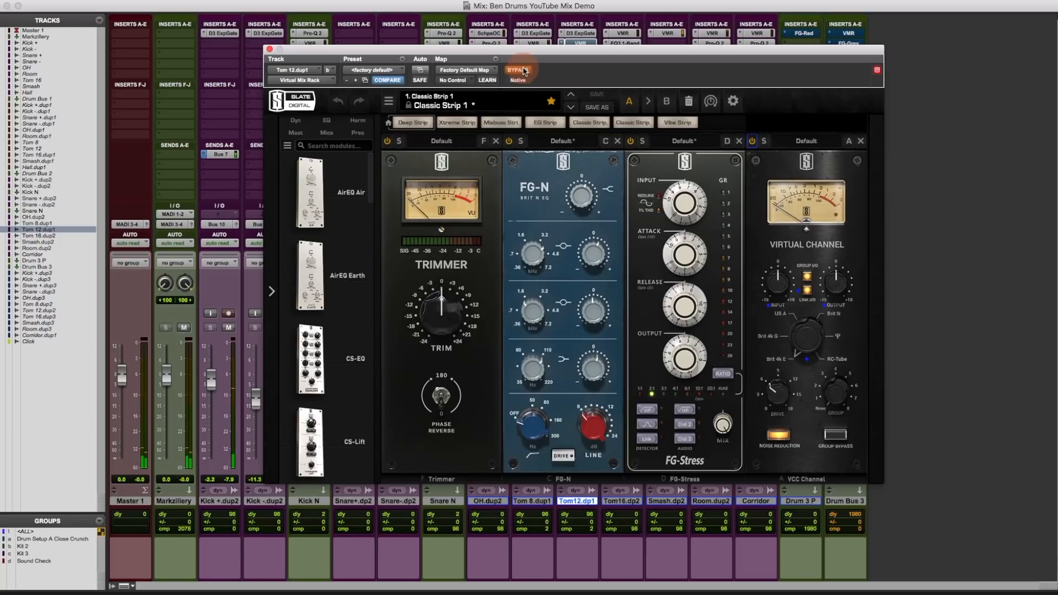
left_click(522, 70)
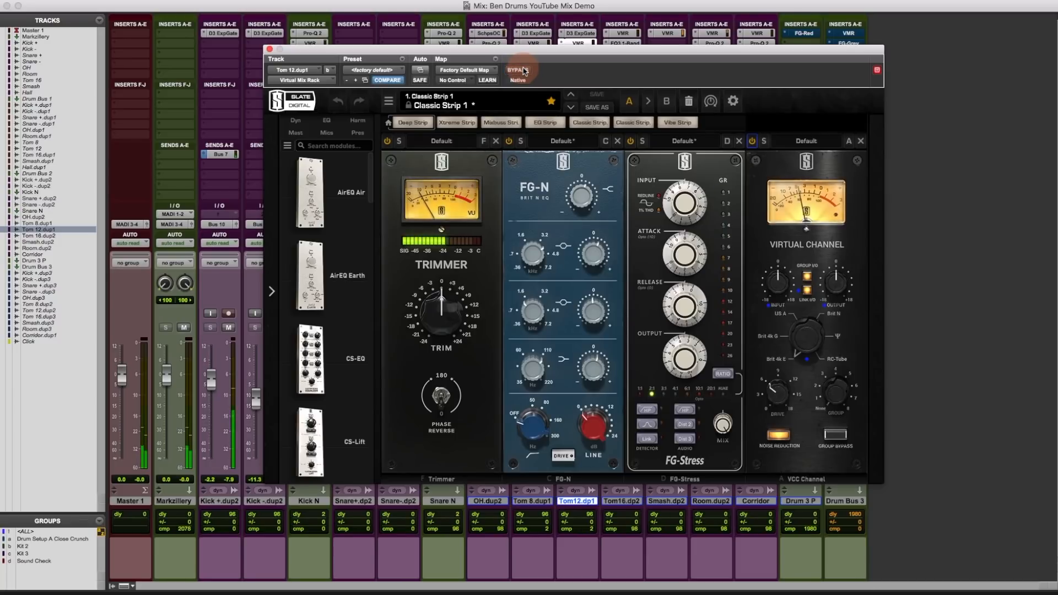
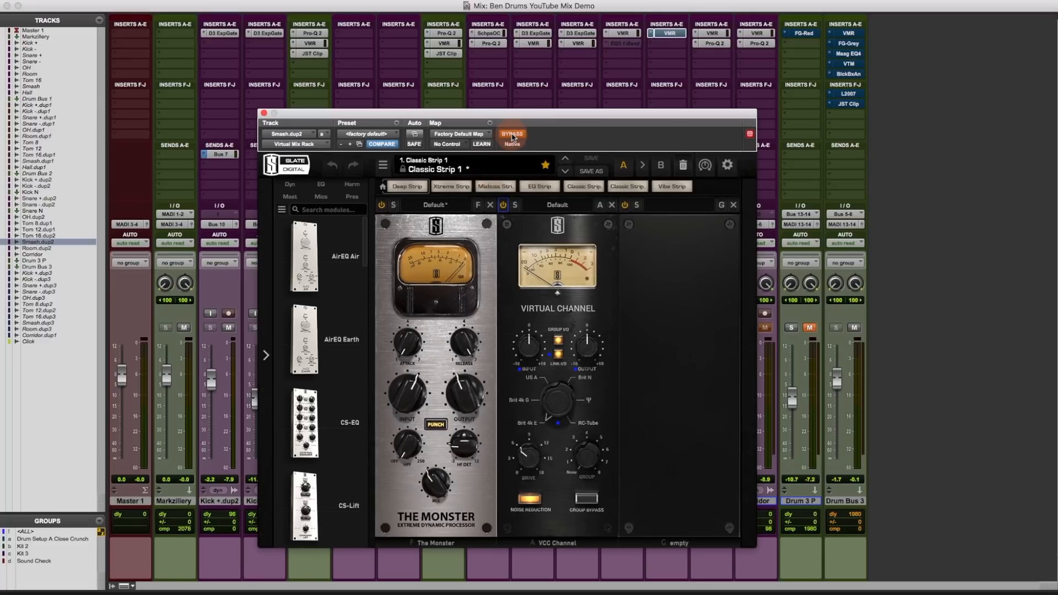
- Take the Virtual Mix Rack on Smash.dup2 out of bypass and unsolo the track
left_click_drag(539, 107, 475, 98)
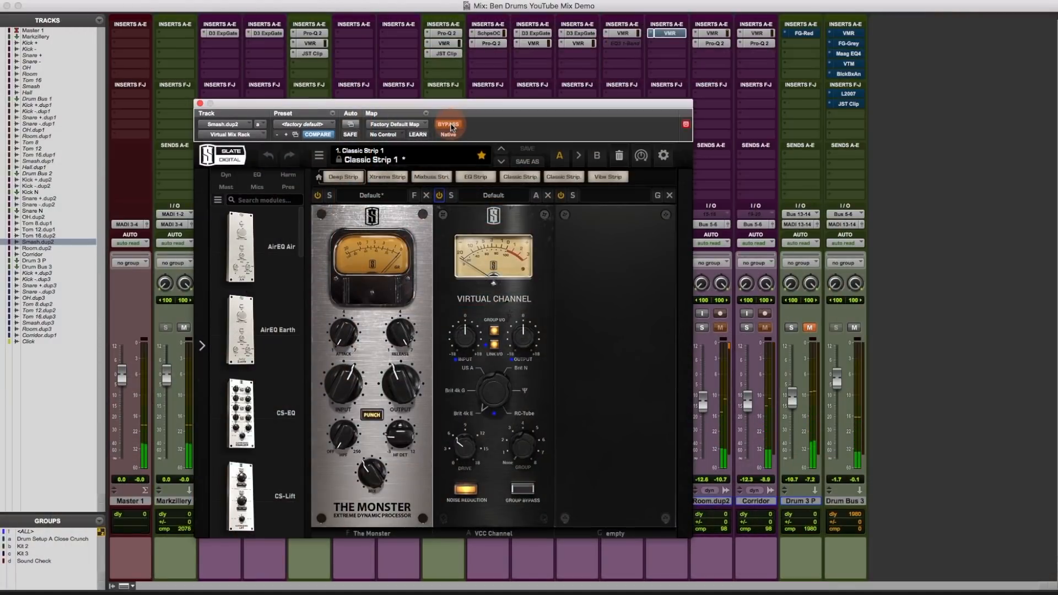
left_click(450, 125)
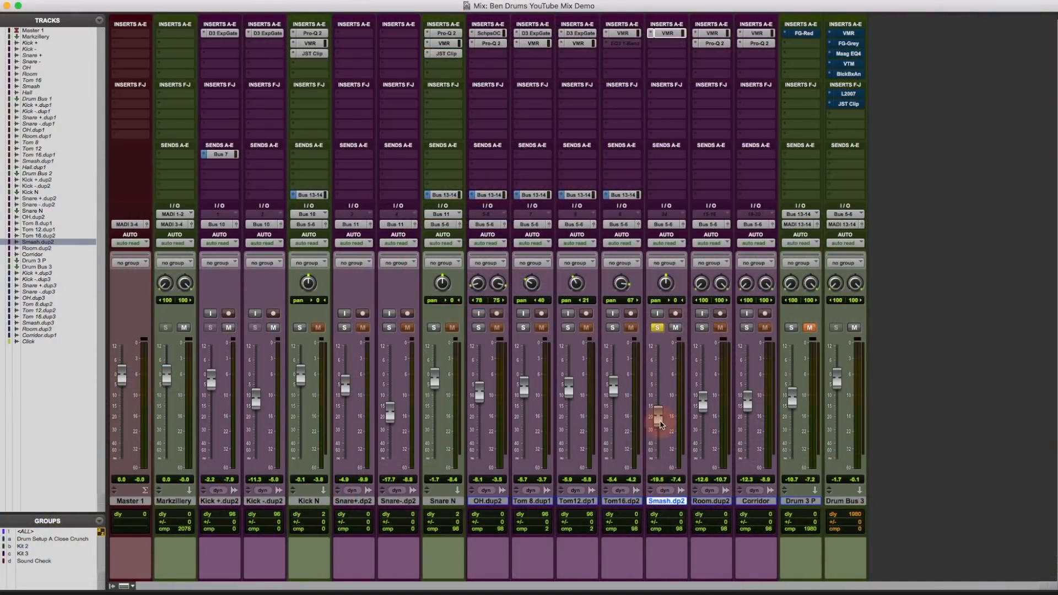
left_click(659, 329)
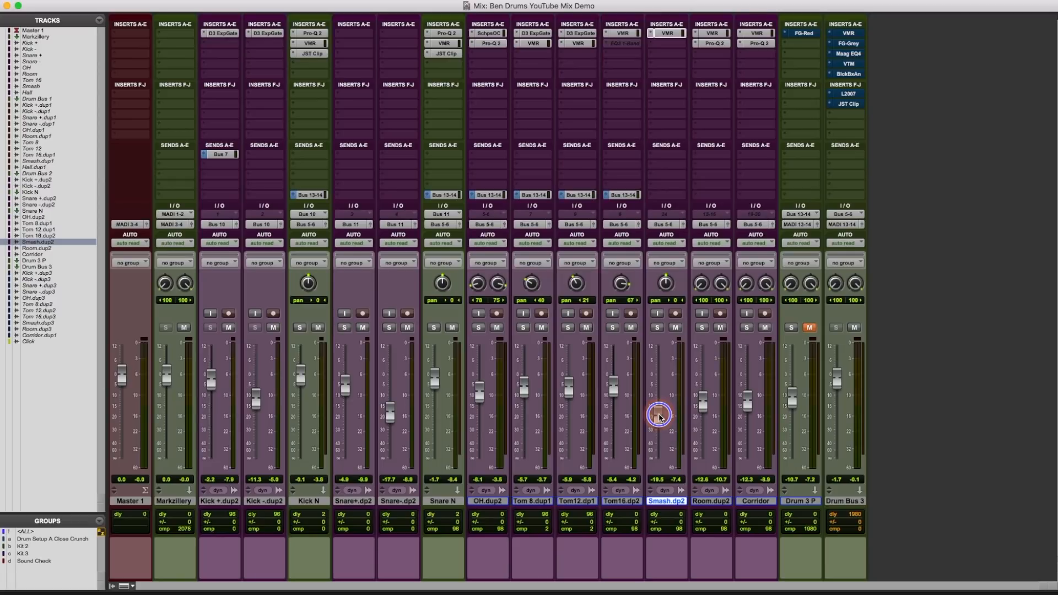
- Pull the Smash.dup2 fader all the way down and bring it back up to about -17.7 dB during playback
left_click_drag(659, 415, 658, 455)
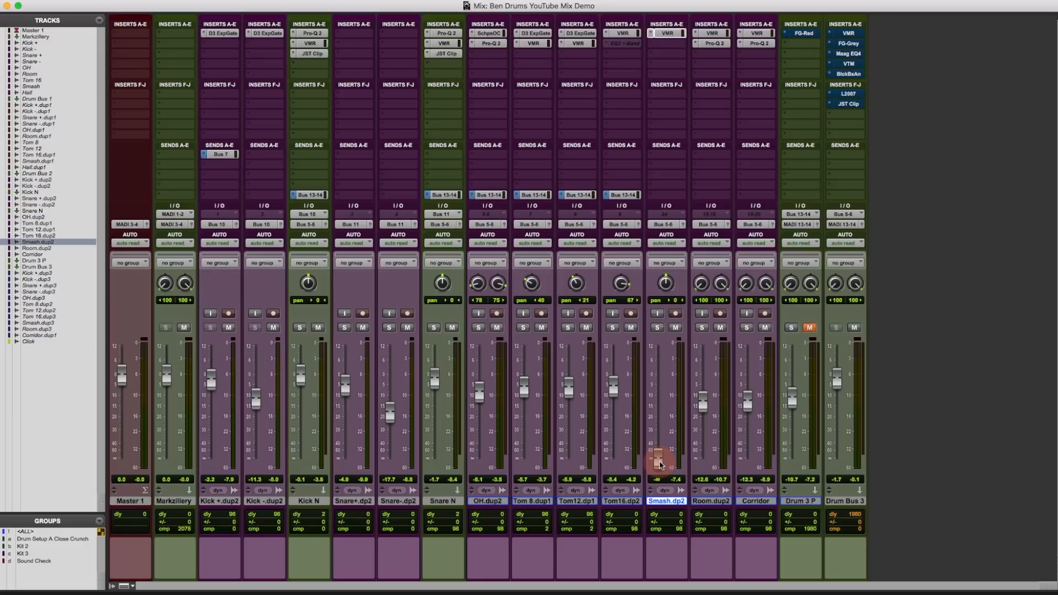
left_click_drag(660, 465, 659, 416)
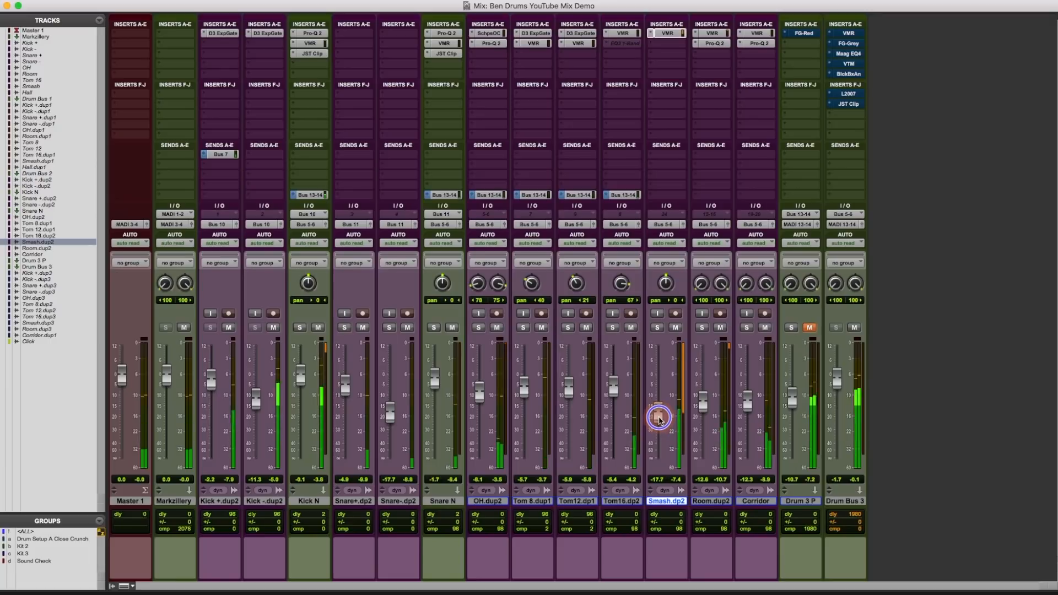
- Toggle the mute on Smash.dup2 and open the Virtual Mix Rack on the soloed Room.dup2 with its Pro-Q 2 bypassed
left_click(677, 328)
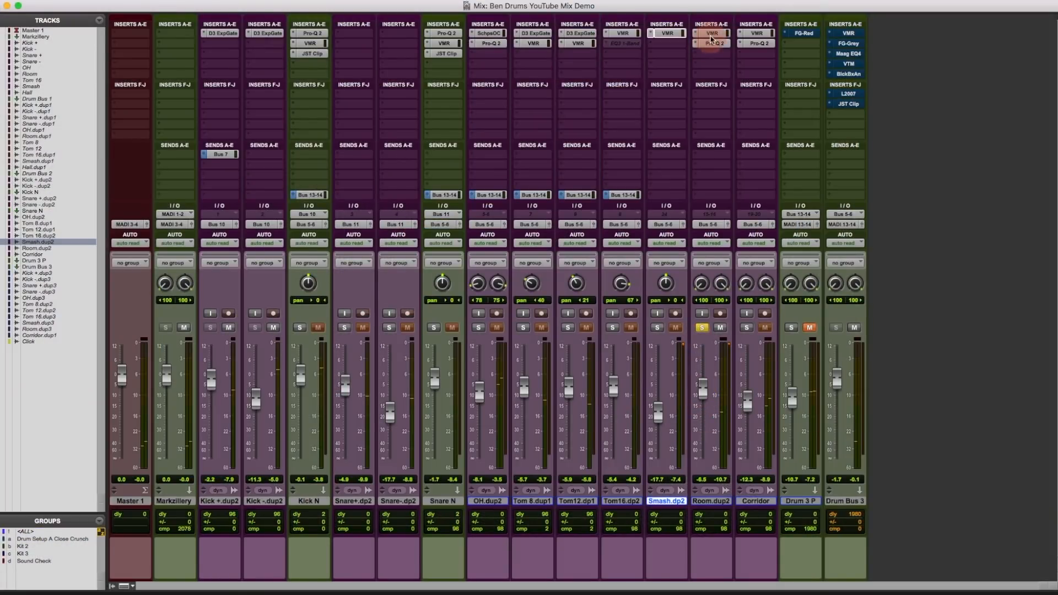
left_click(715, 46)
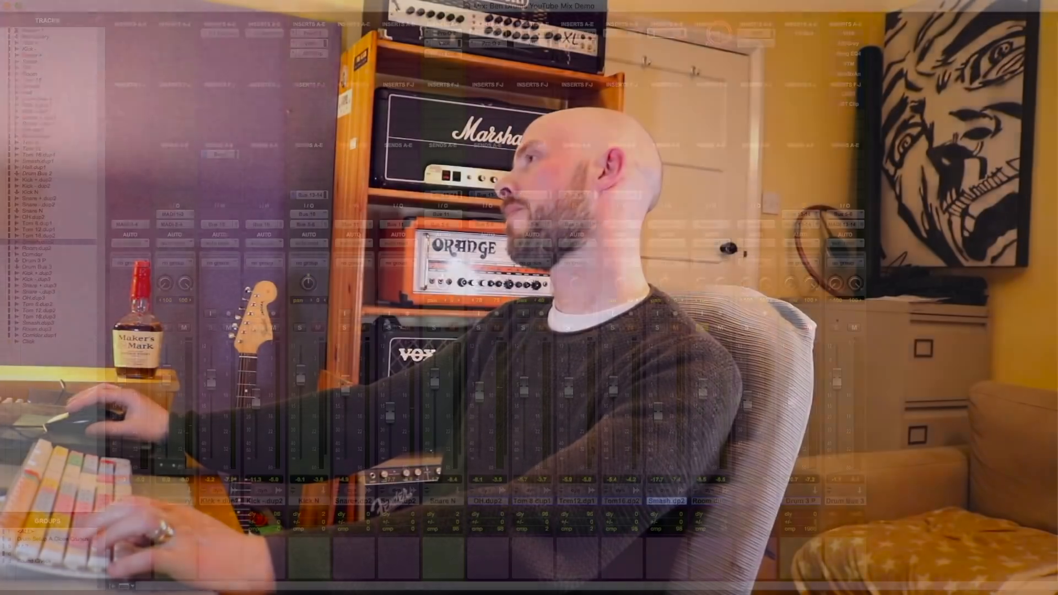
left_click(720, 36)
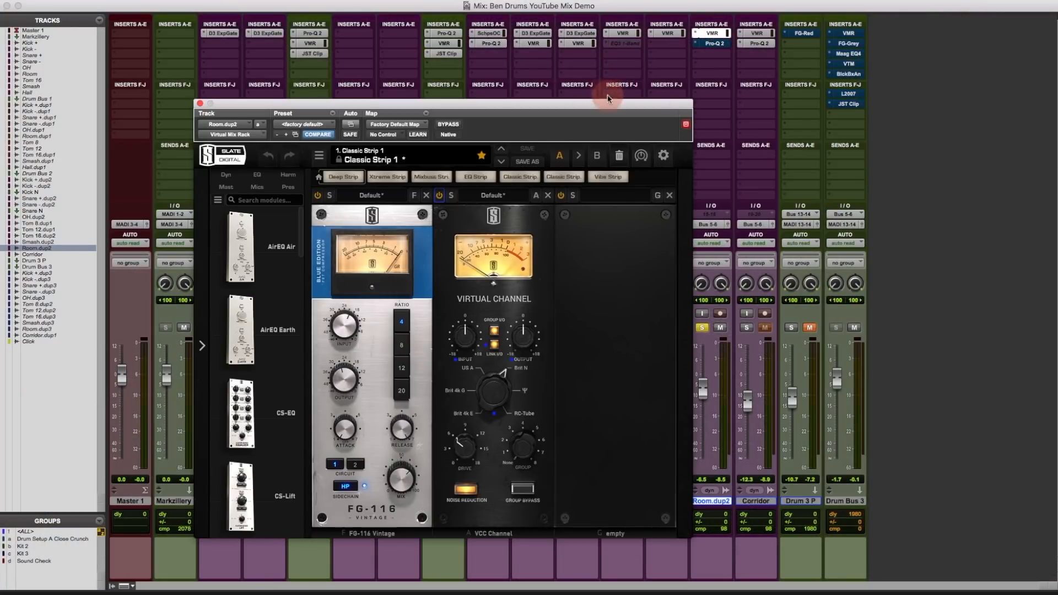
left_click_drag(607, 98, 547, 96)
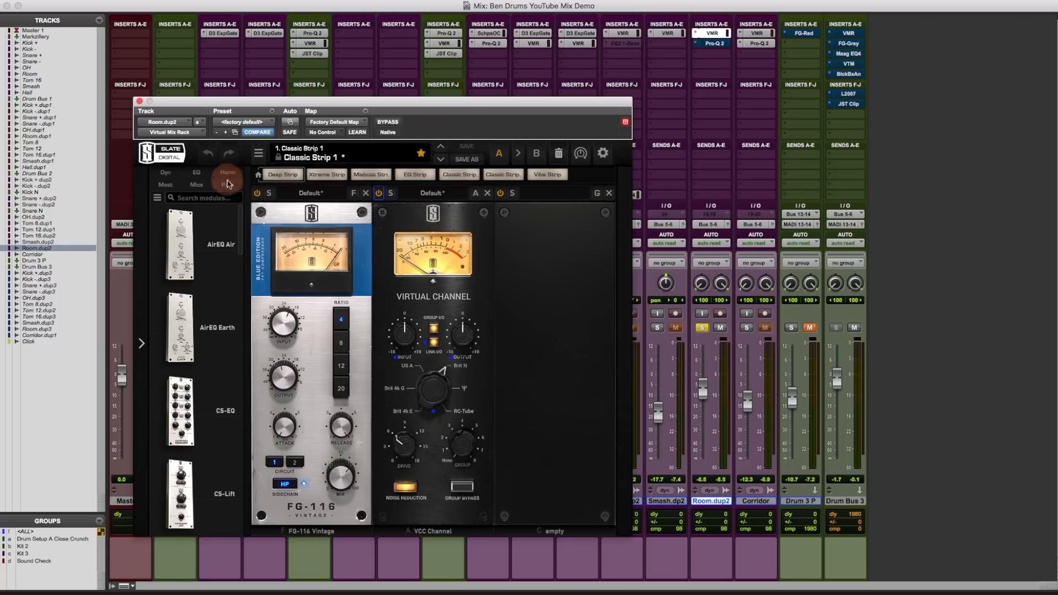
- Compare Room.dup2's sound during playback by switching the FG-116 and Virtual Channel modules off and on
left_click(256, 193)
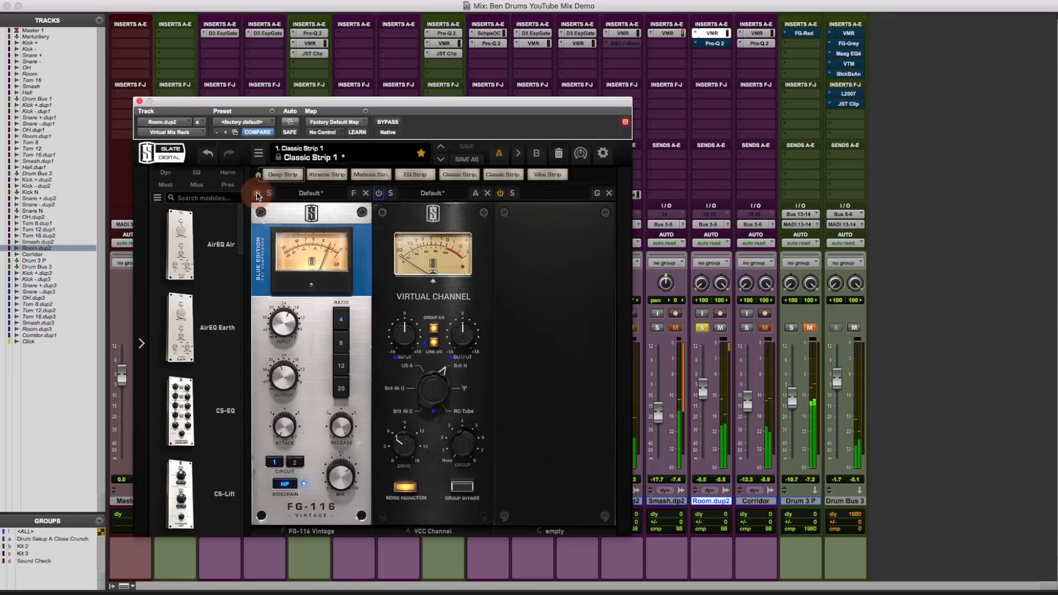
left_click(392, 197)
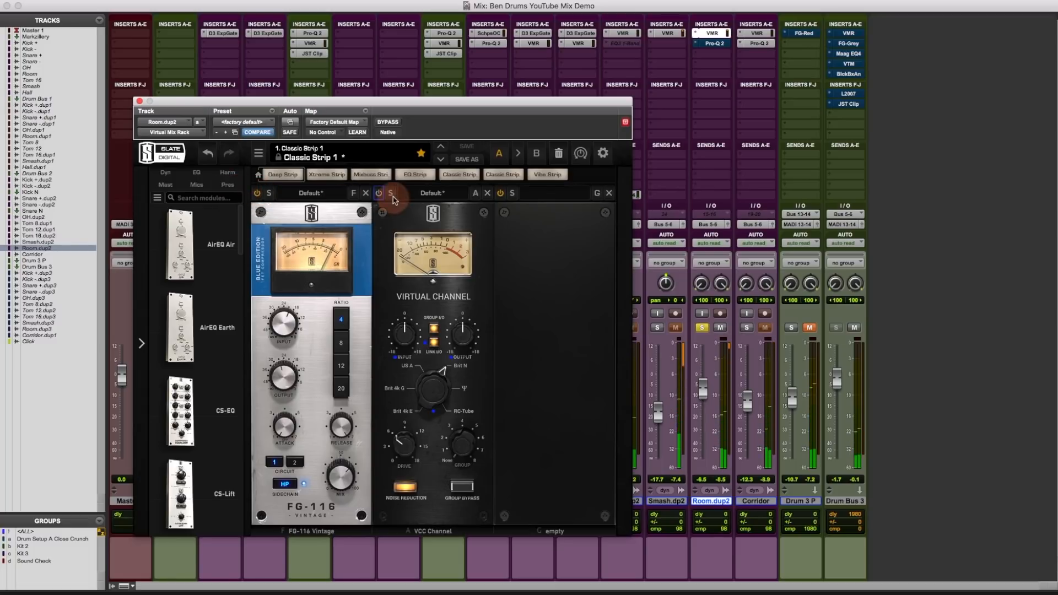
left_click(379, 193)
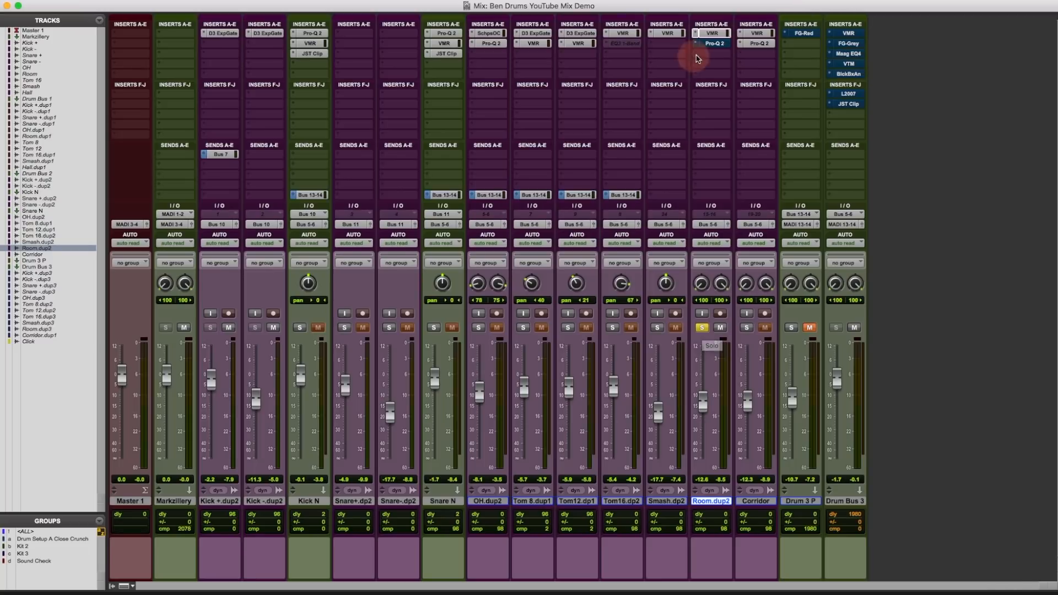
- Open Pro-Q 2 on Room.dup2 and compare the room sound with the EQ active and bypassed
left_click(722, 44)
left_click(453, 402)
left_click(394, 125)
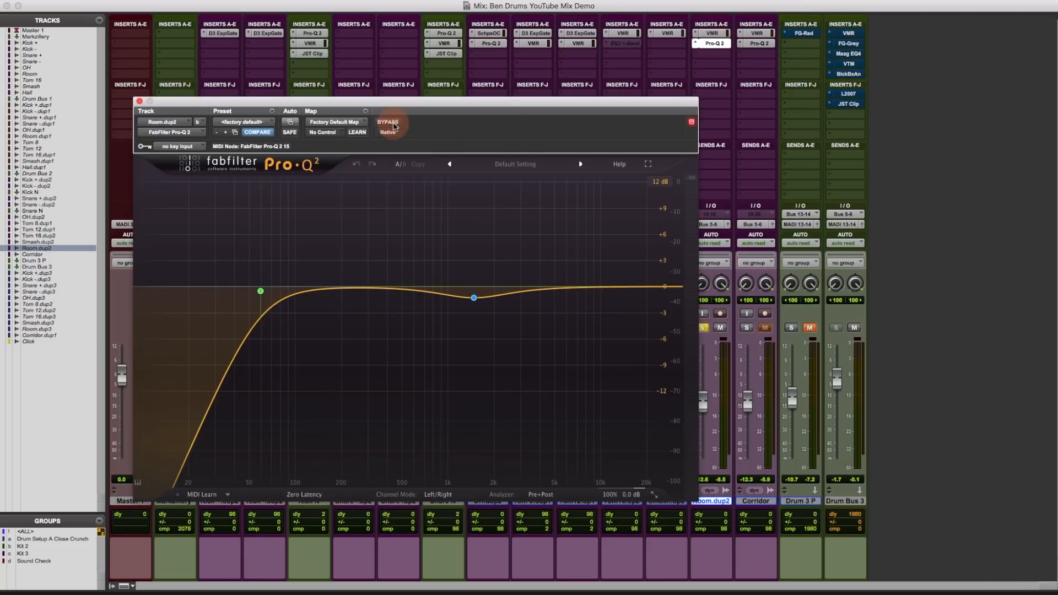
left_click(475, 299)
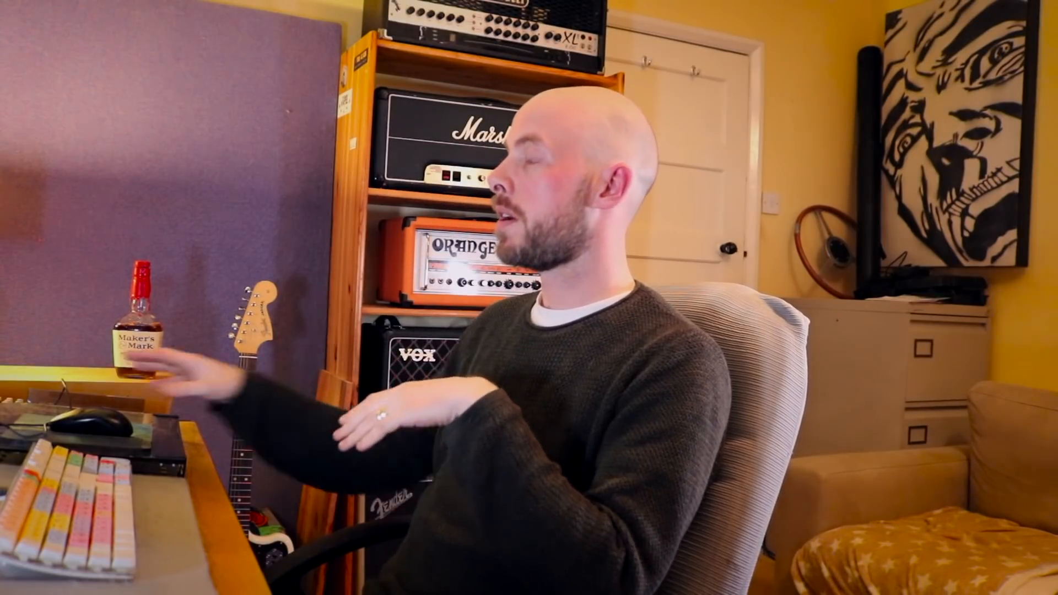
left_click(392, 129)
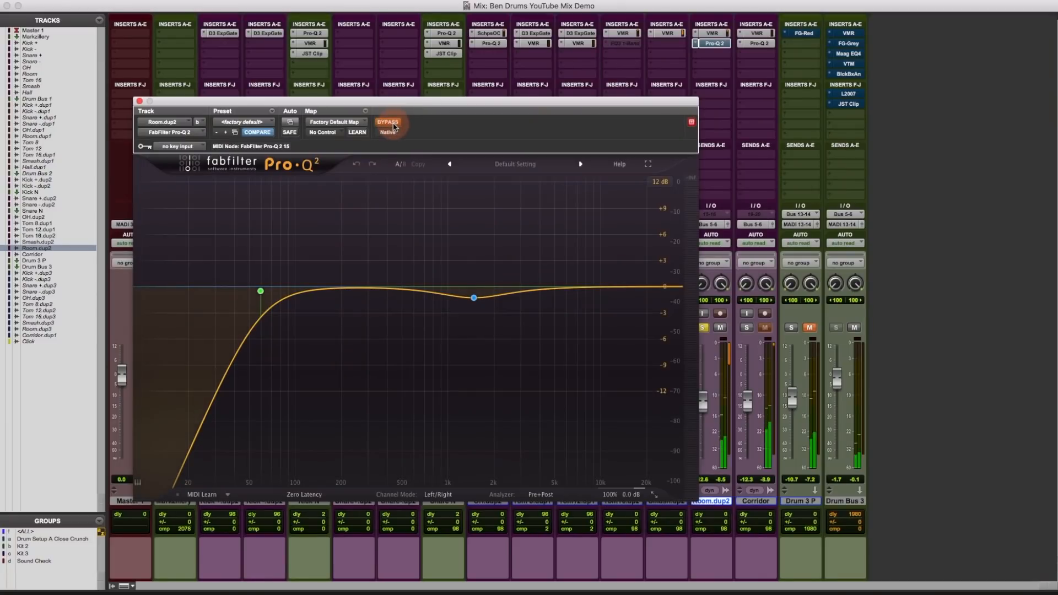
- Raise the Room.dup2 fader to about -4.1 dB and compare the louder room sound with Pro-Q 2 active and bypassed
left_click_drag(699, 403, 704, 394)
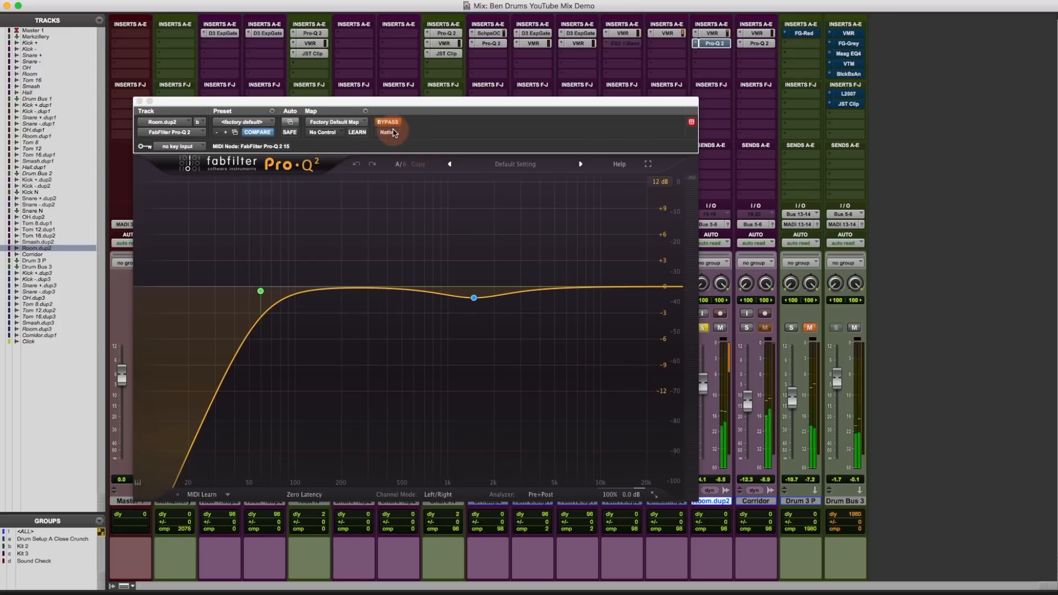
left_click(392, 126)
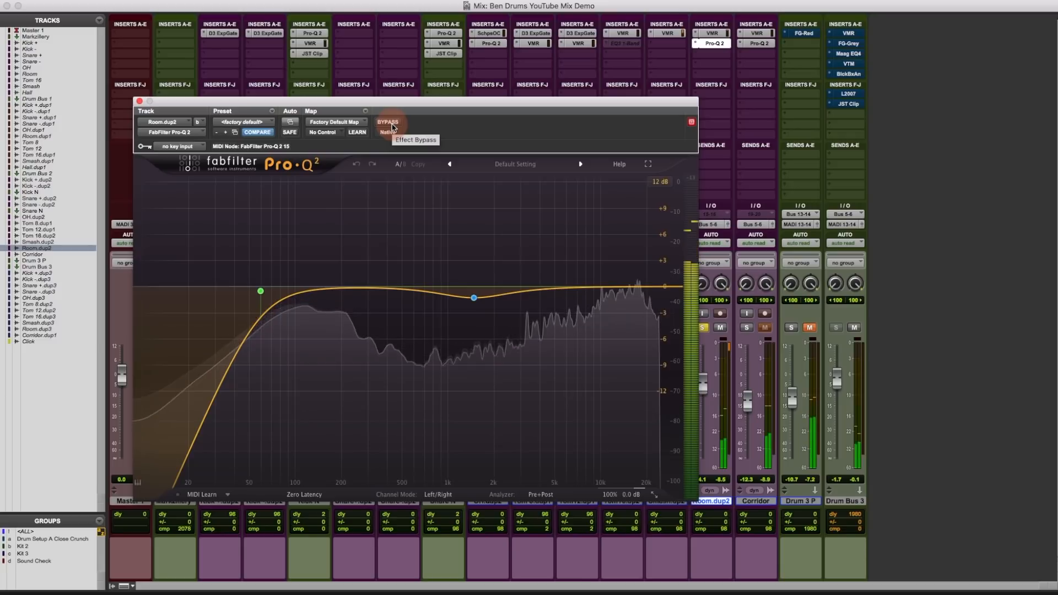
left_click(392, 127)
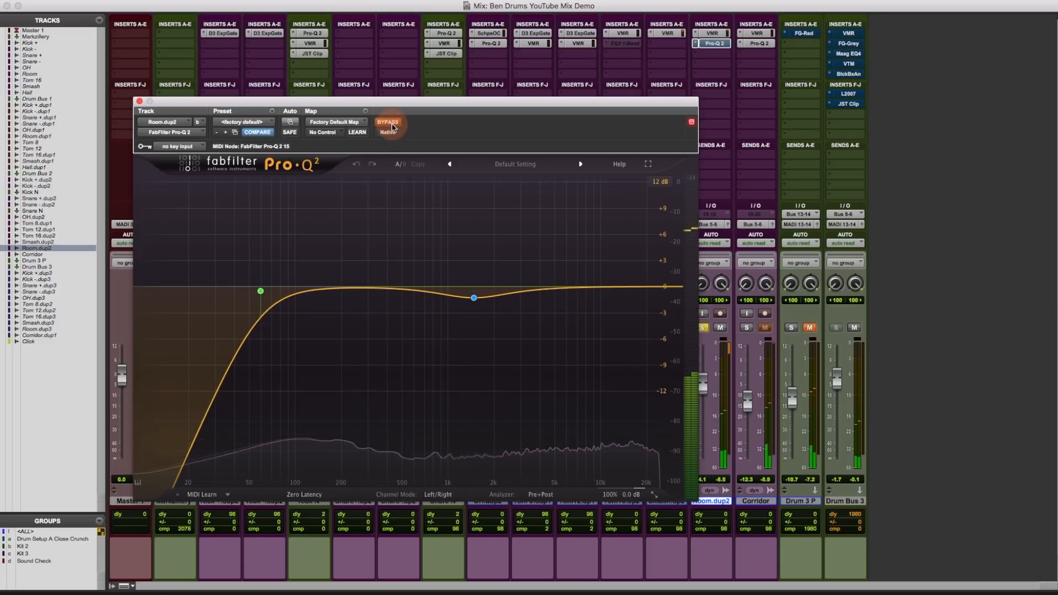
left_click(392, 127)
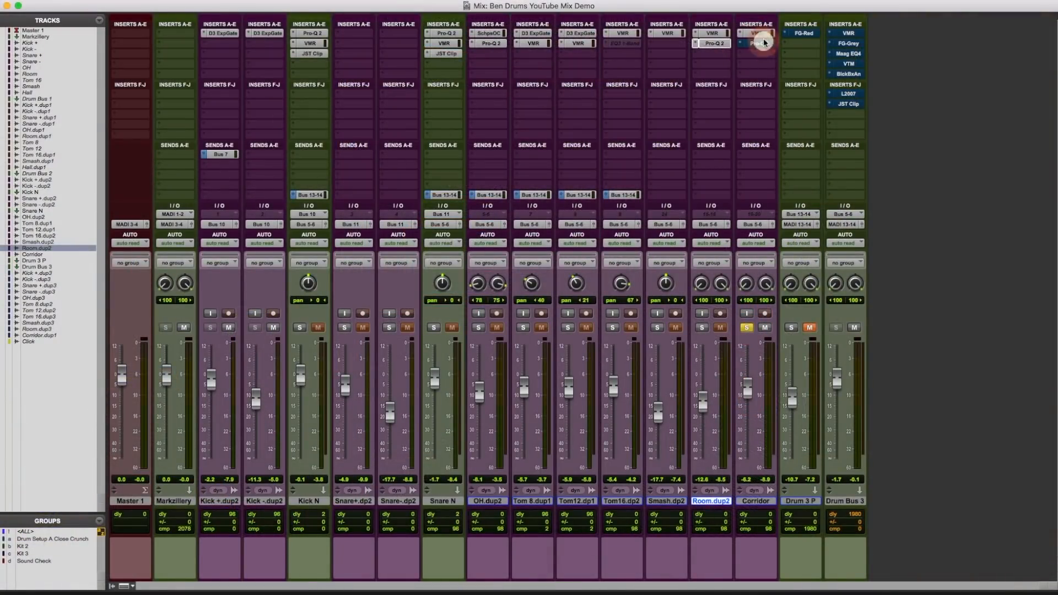
- Play the soloed Corridor track and audition its Virtual Mix Rack modules and its Pro-Q 2 bypassed and active
key("space")
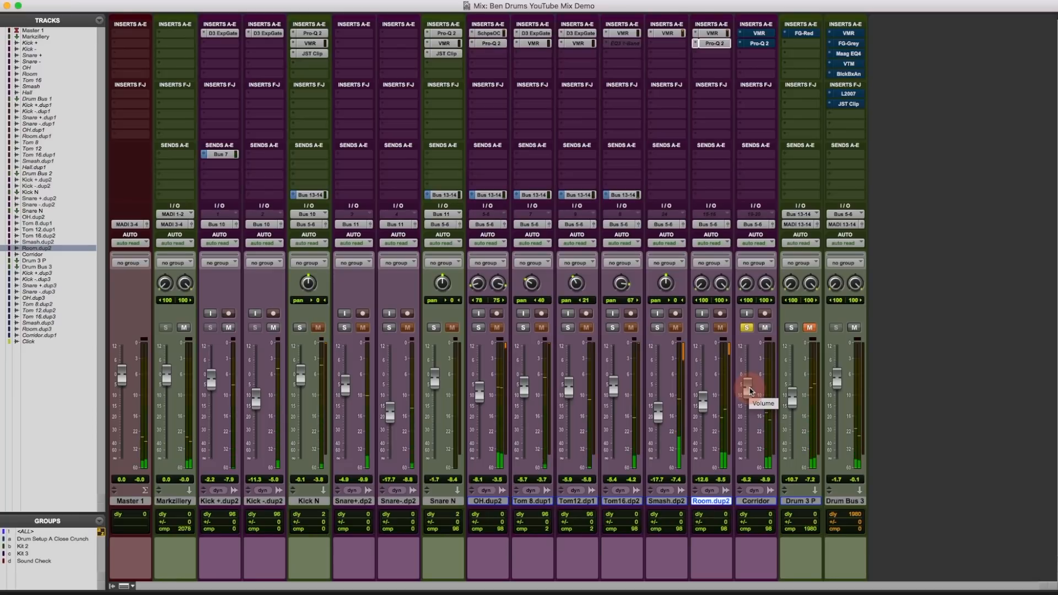
left_click(759, 33)
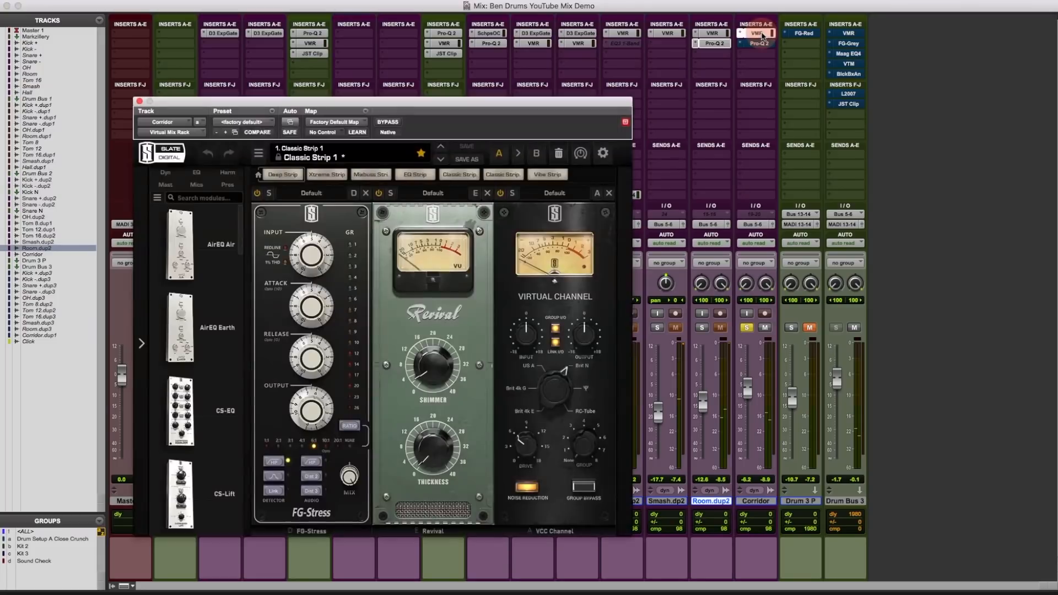
left_click_drag(455, 101, 456, 76)
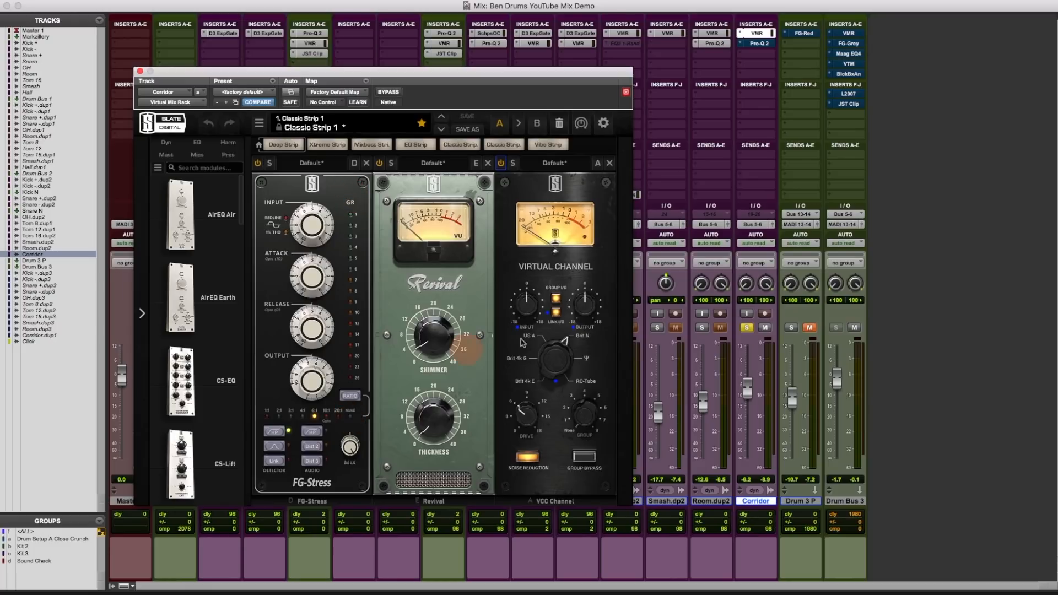
left_click(318, 420)
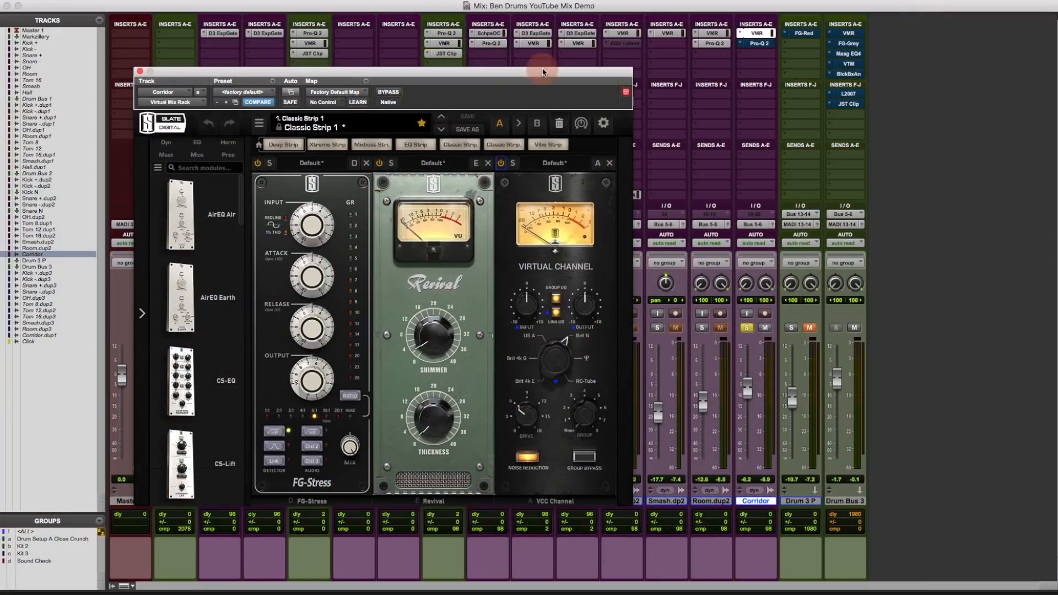
left_click(583, 339)
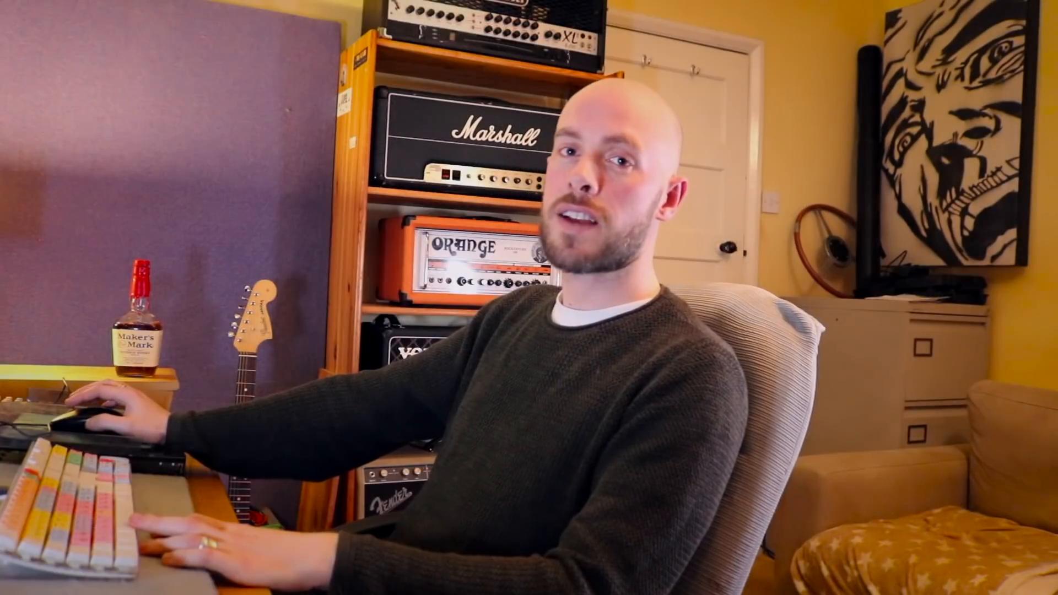
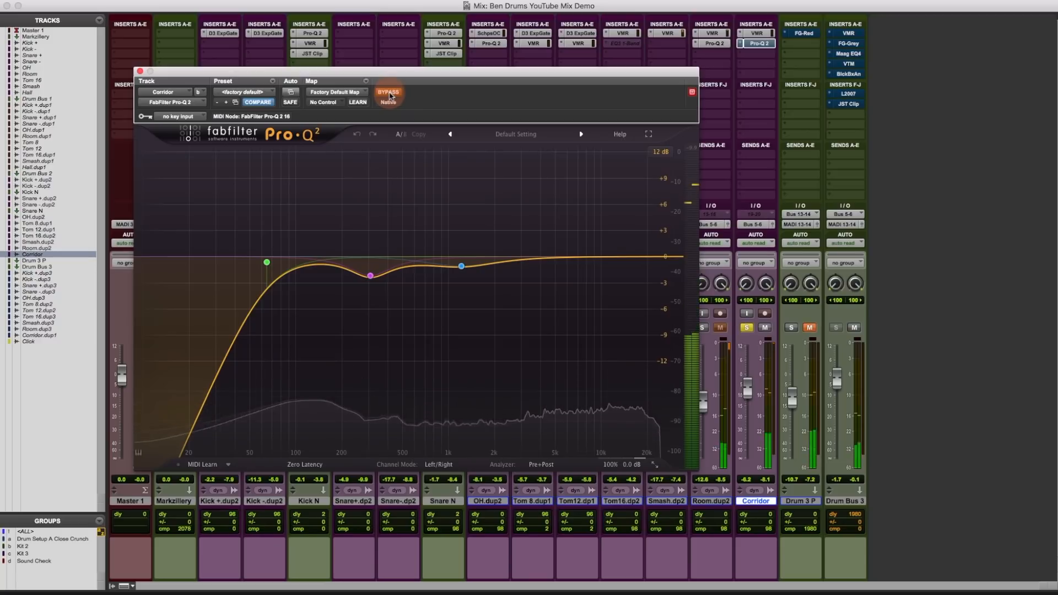
left_click(389, 94)
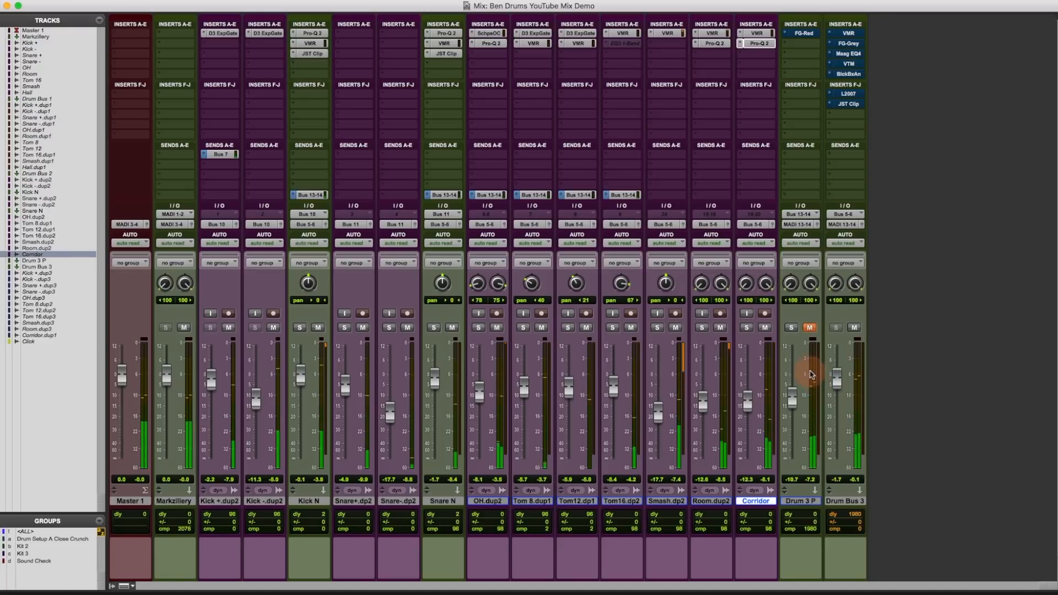
- Switch to the Edit window and play the full drum mix from several points on the Tom 16.dup2 waveform
key("super+equal")
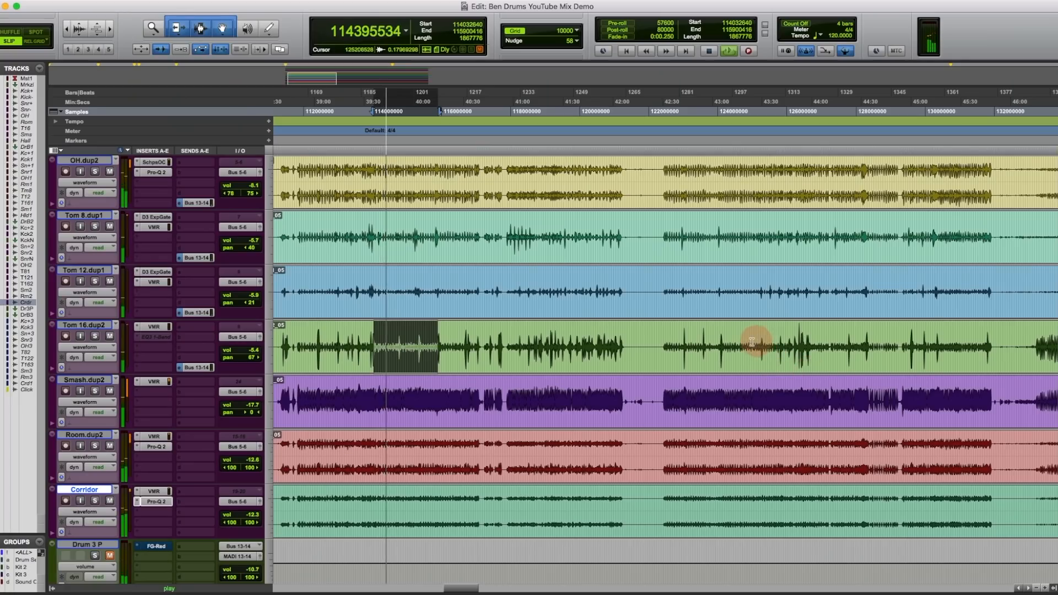
left_click(526, 338)
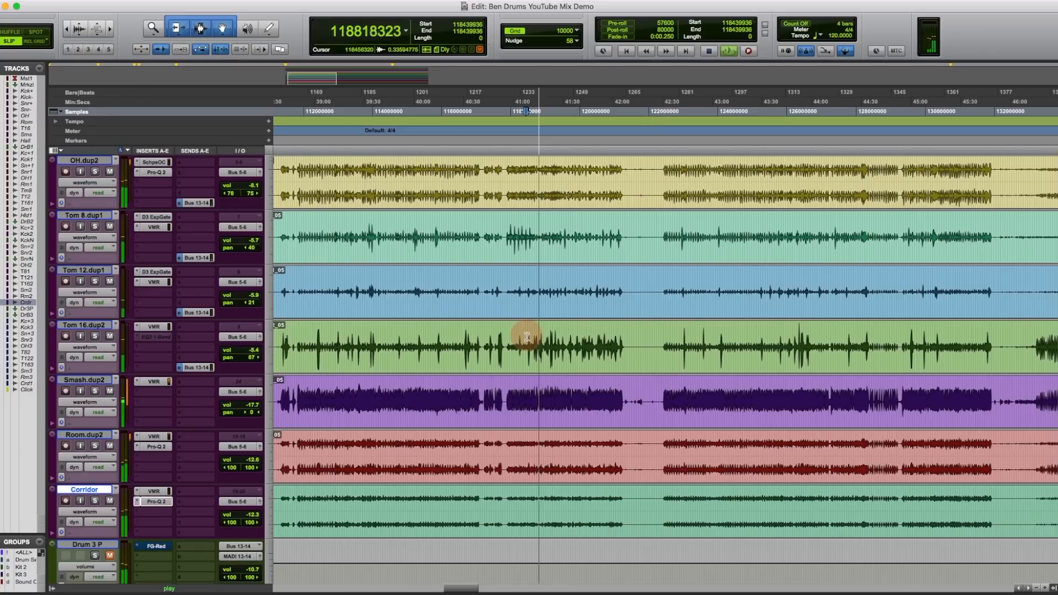
left_click(385, 338)
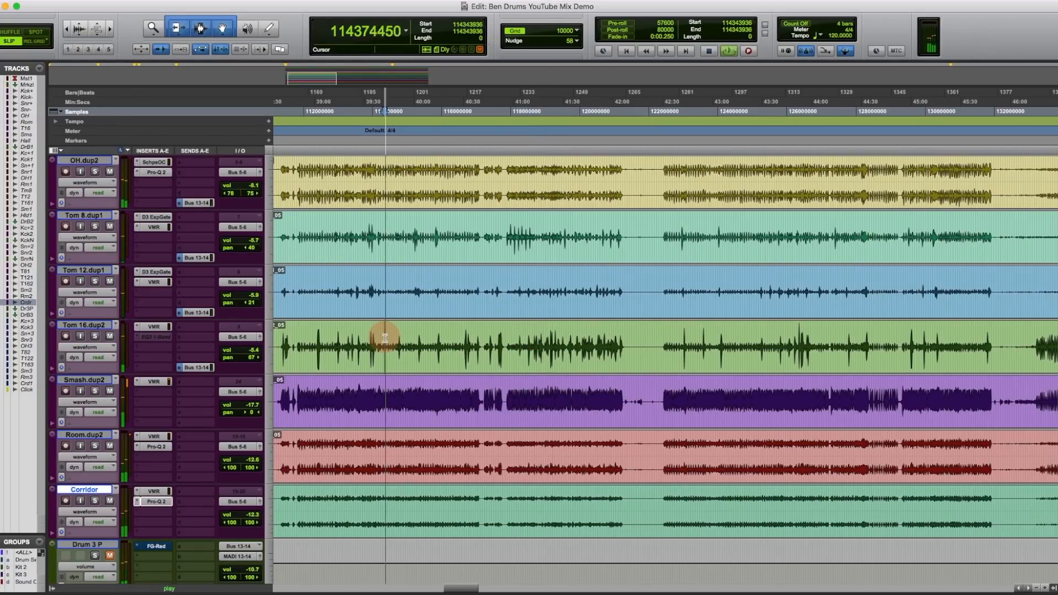
left_click(738, 340)
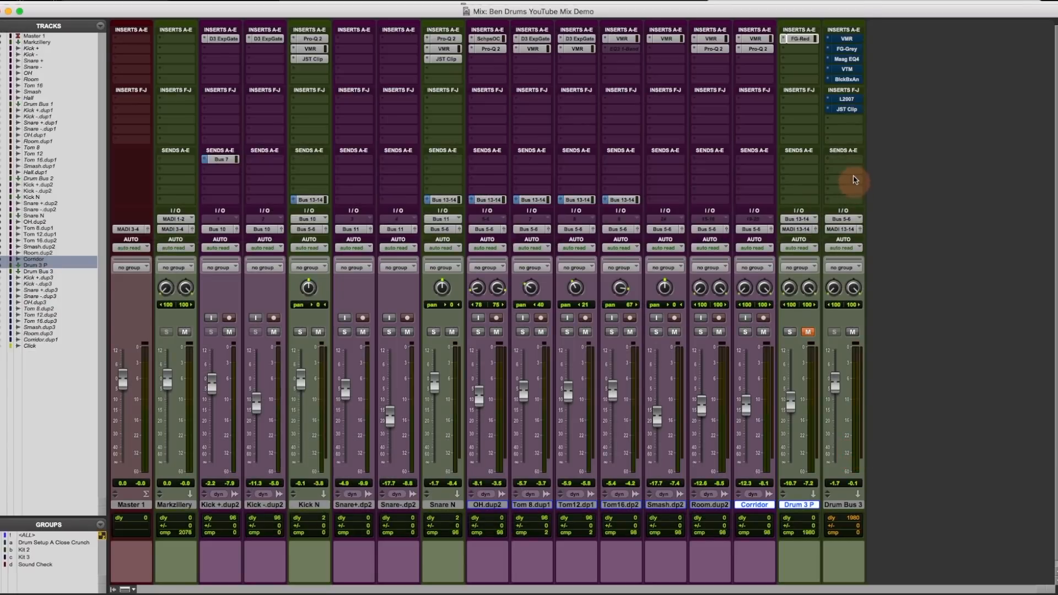
- Open the Virtual Mix Rack on Drum Bus 3, reposition its window and take the rack out of bypass
left_click(847, 39)
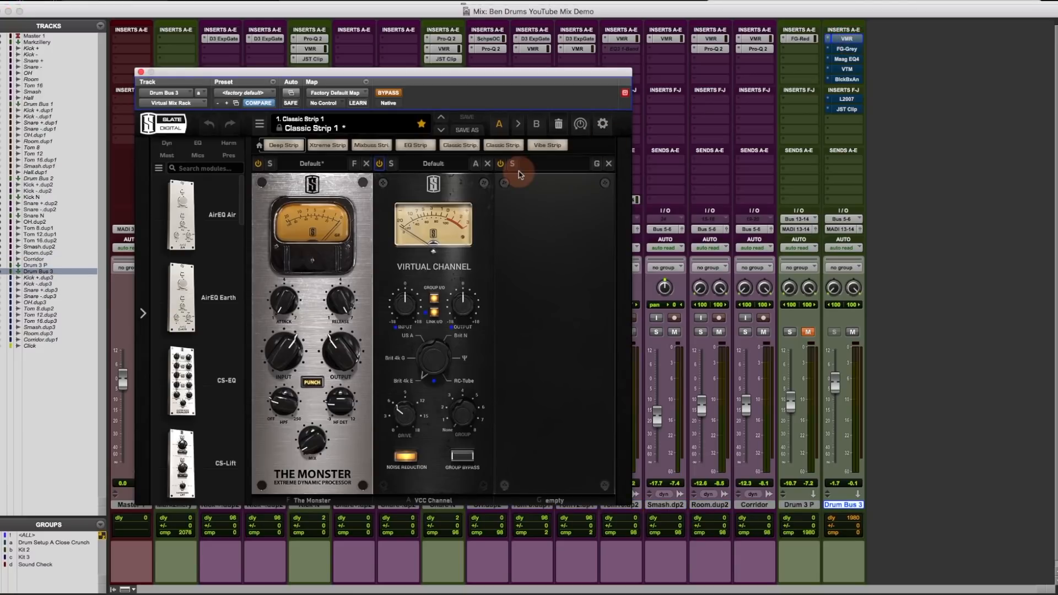
left_click_drag(237, 78, 342, 136)
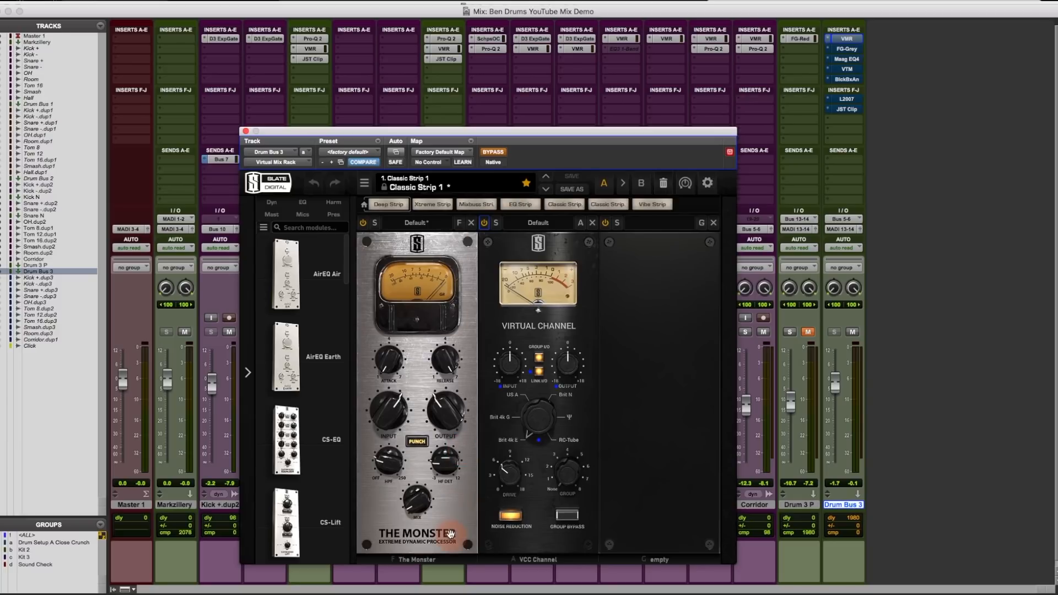
left_click_drag(394, 477, 396, 523)
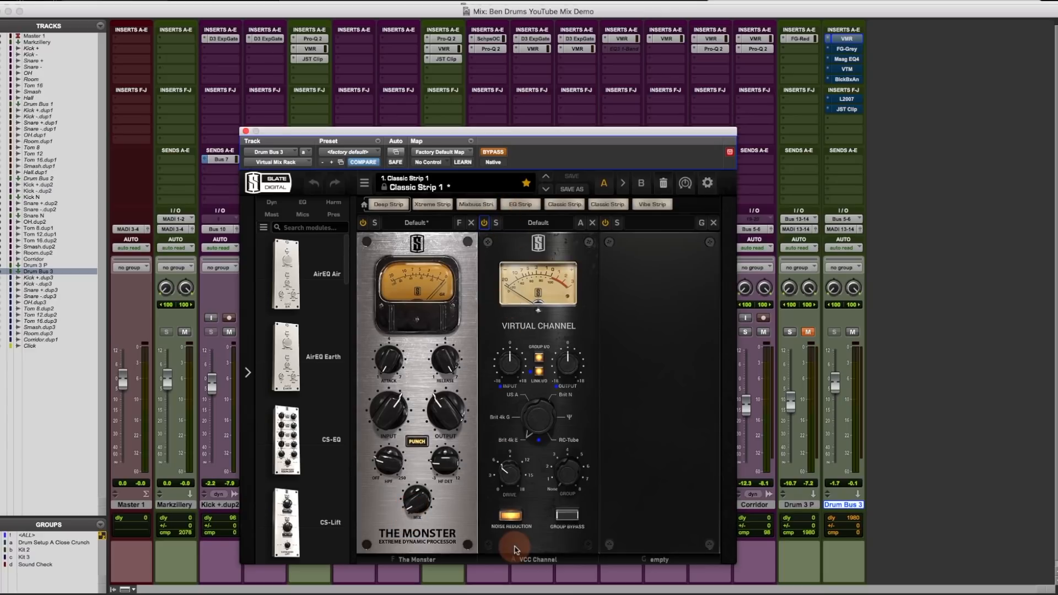
left_click(494, 152)
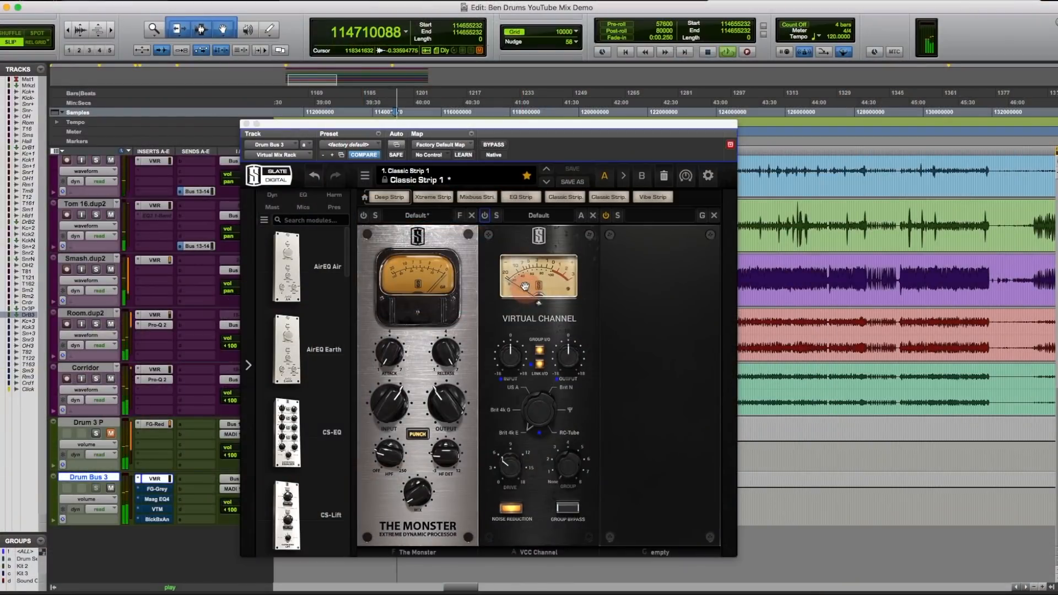
- Compare Drum Bus 3 with the Virtual Channel, The Monster and the whole rack off and on, and try The Monster's mix control
left_click(485, 218)
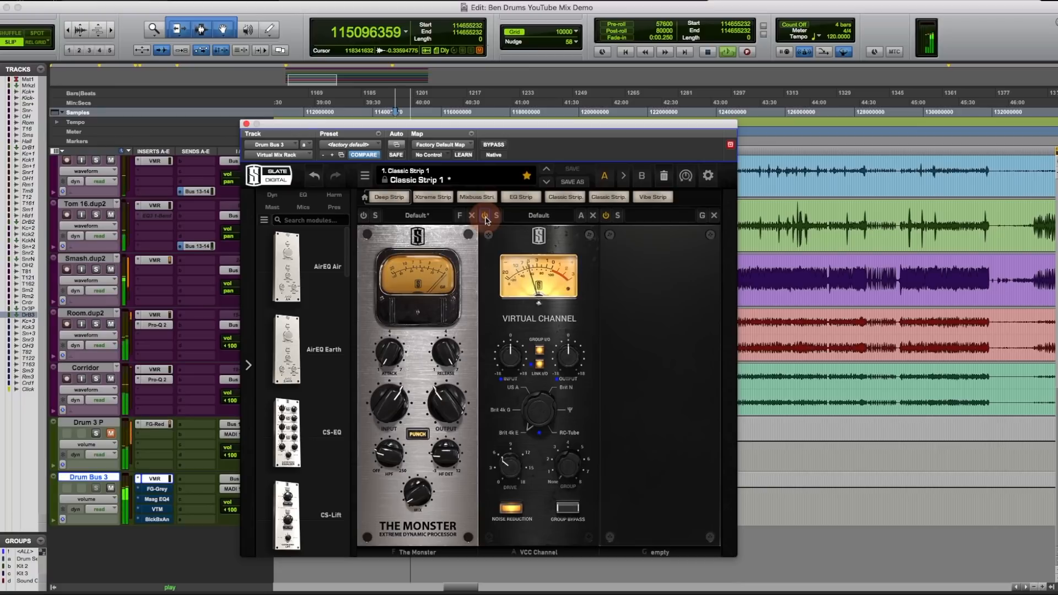
left_click(364, 216)
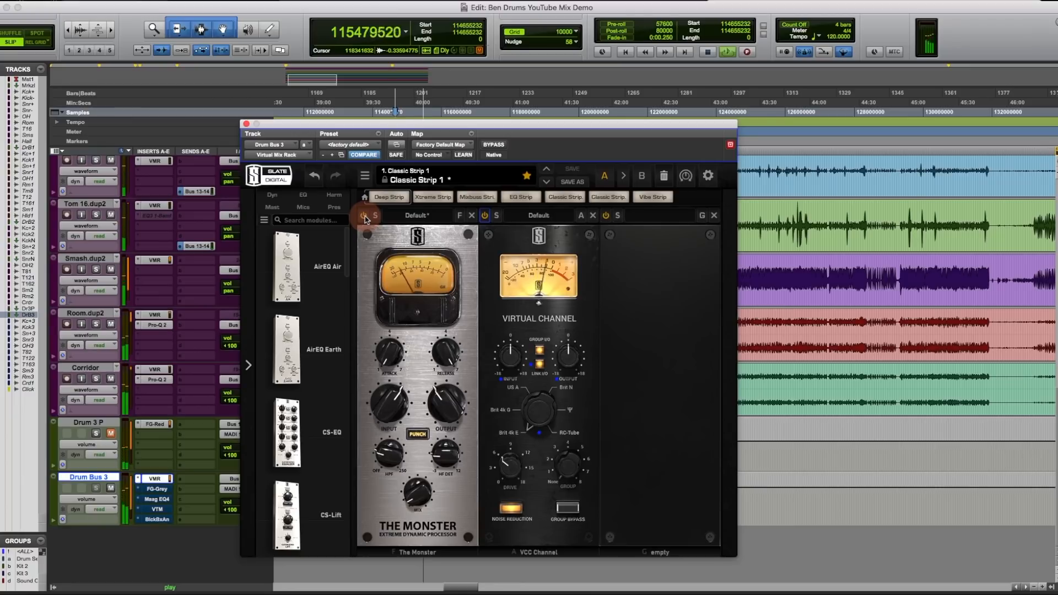
left_click(493, 147)
left_click(493, 147)
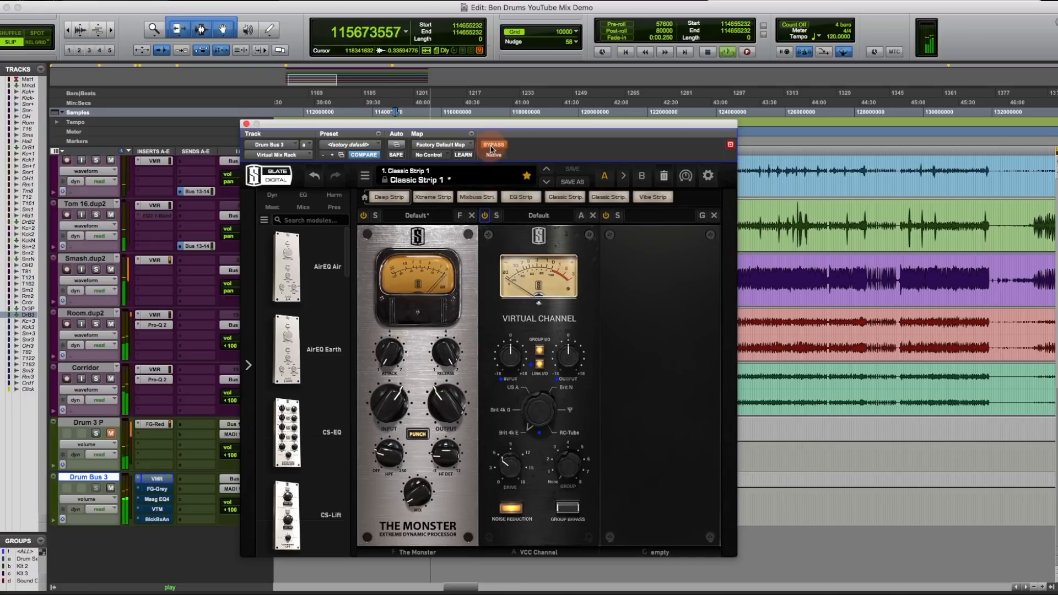
left_click(492, 147)
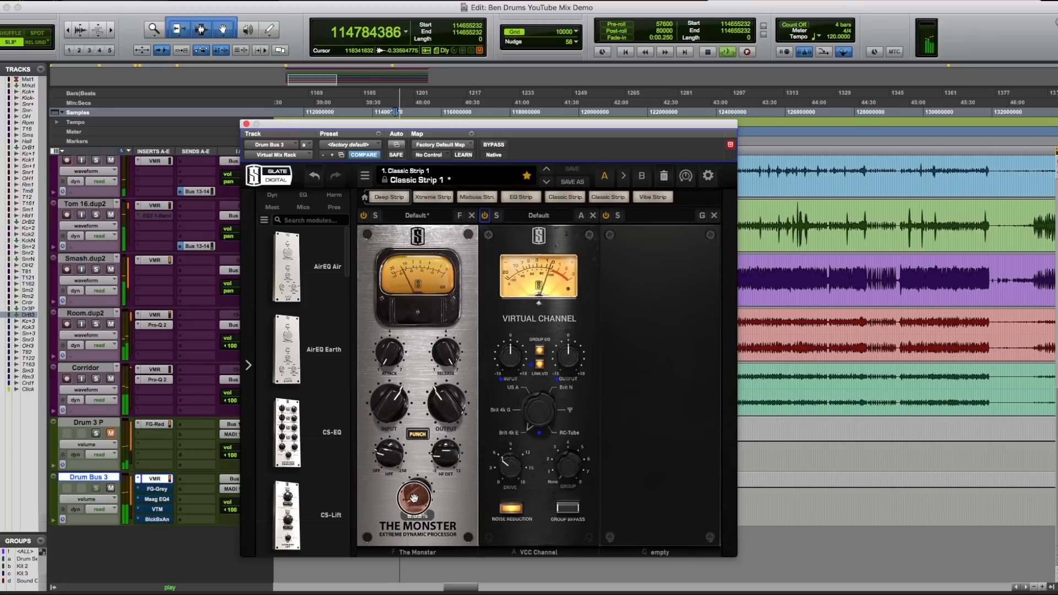
mouse_move(415, 474)
left_mouse_down()
mouse_move(419, 414)
mouse_move(419, 478)
left_mouse_up()
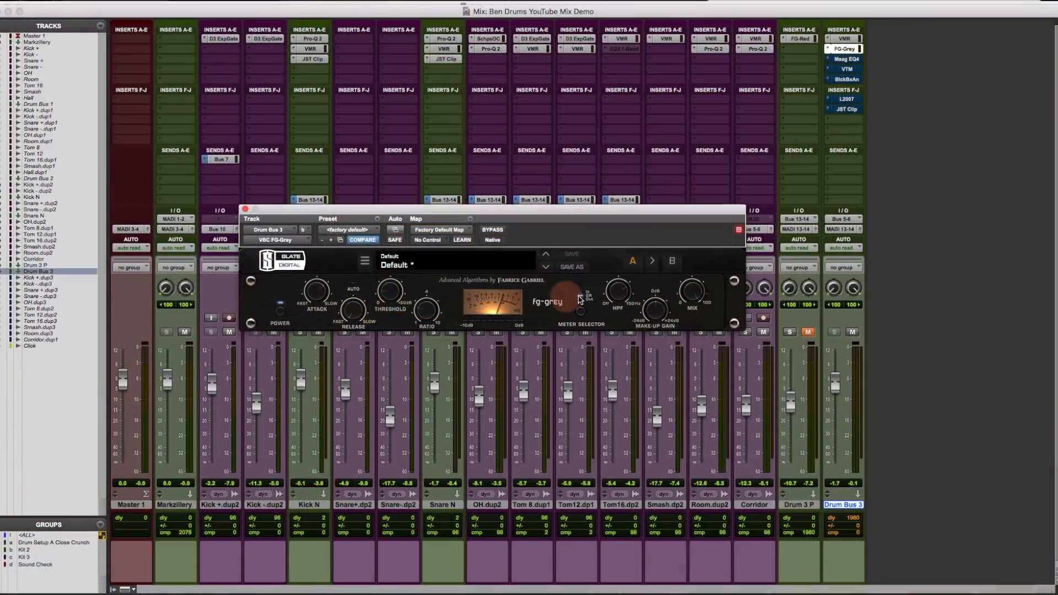
- Play the mix and compare the FG-Grey compressor on Drum Bus 3 bypassed and active
left_click(494, 230)
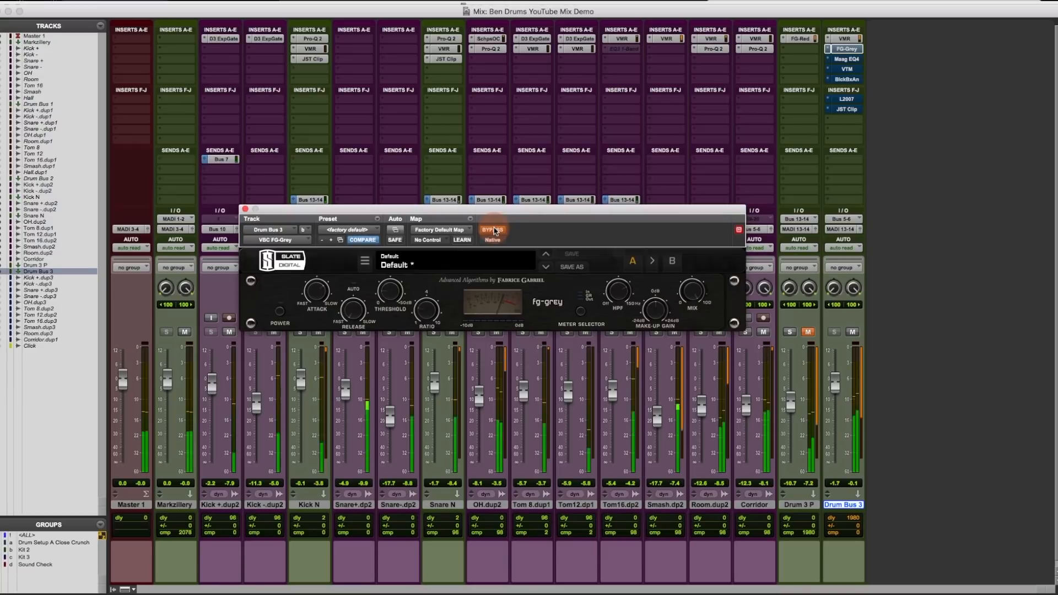
left_click(495, 230)
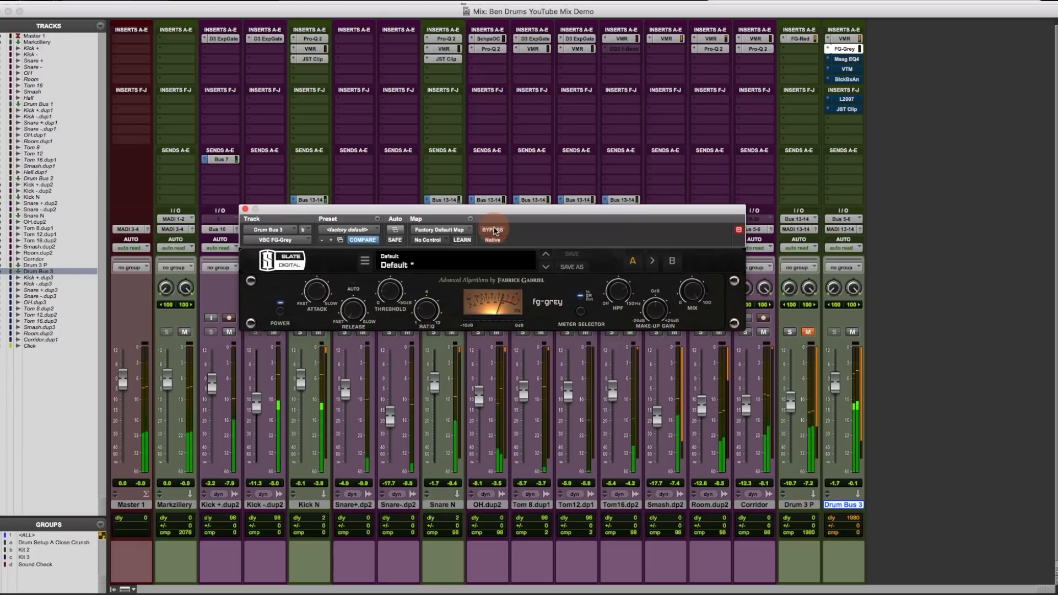
left_click(494, 231)
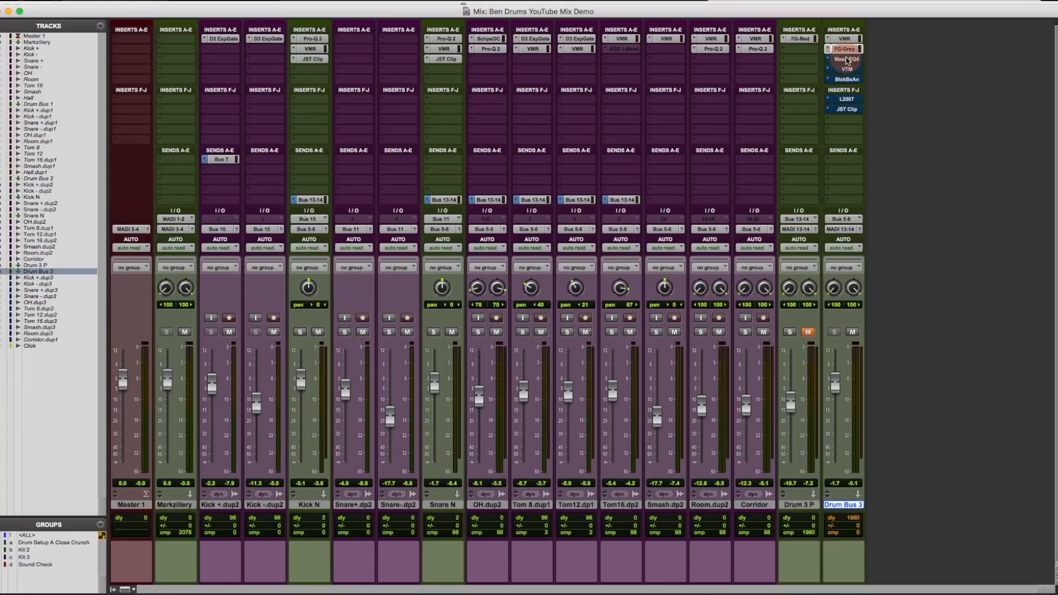
- Open the Maag EQ4 on Drum Bus 3, shift its window slightly down, and audition it bypassed and active
left_click(844, 59)
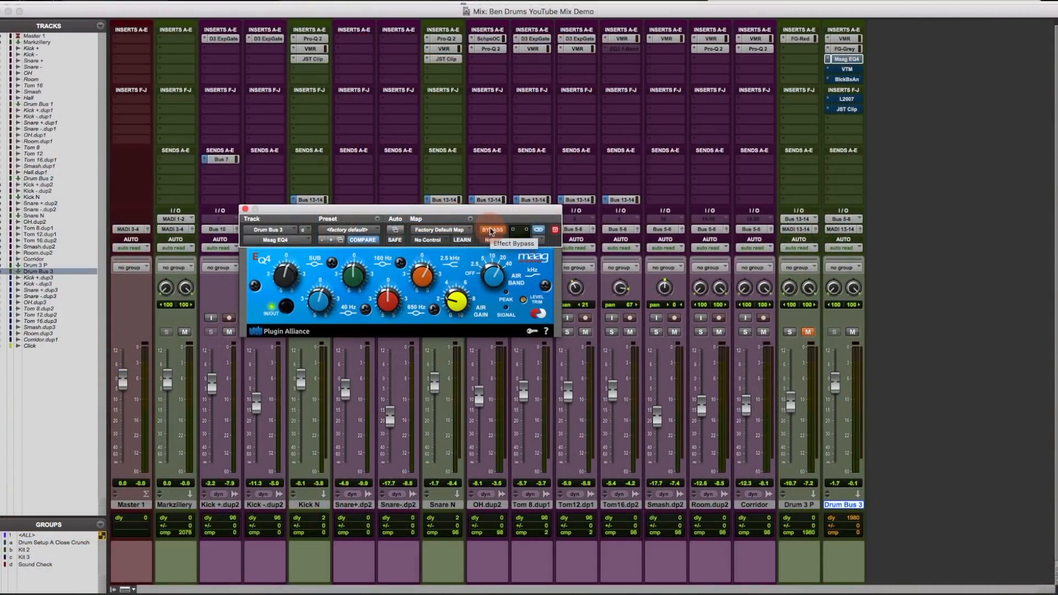
left_click_drag(488, 215, 488, 221)
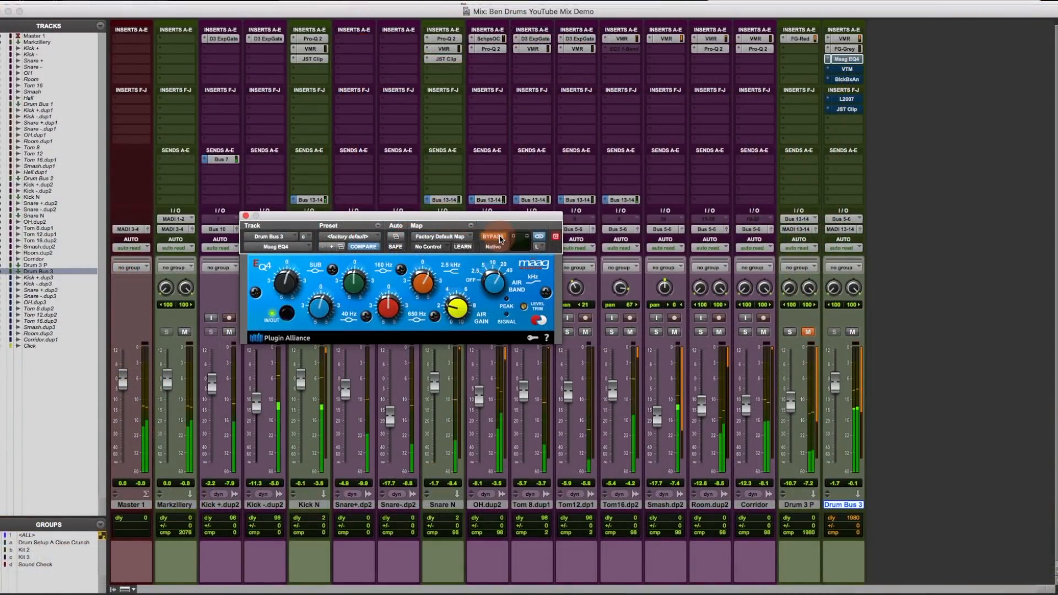
left_click(500, 239)
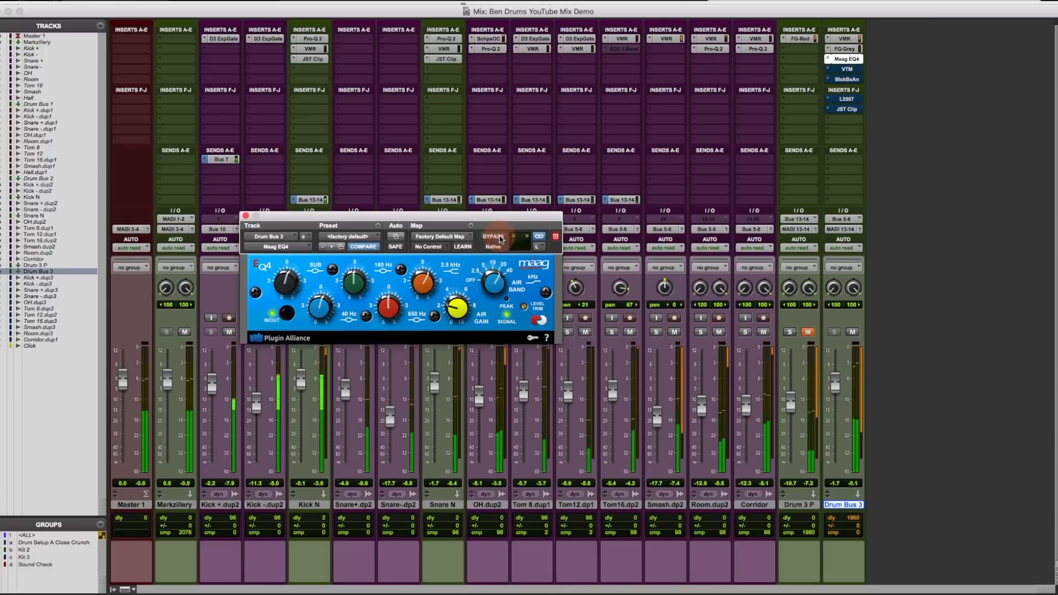
key("space")
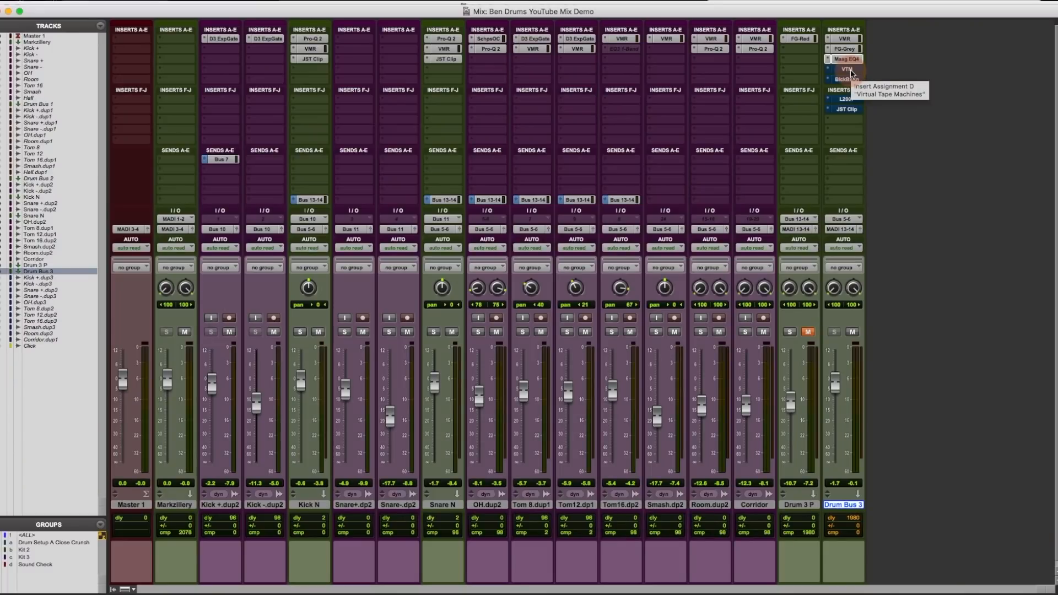
- Open Virtual Tape Machines on Drum Bus 3, set its speed to 30 ips, and compare it bypassed and active
left_click(852, 69, "ctrl+super")
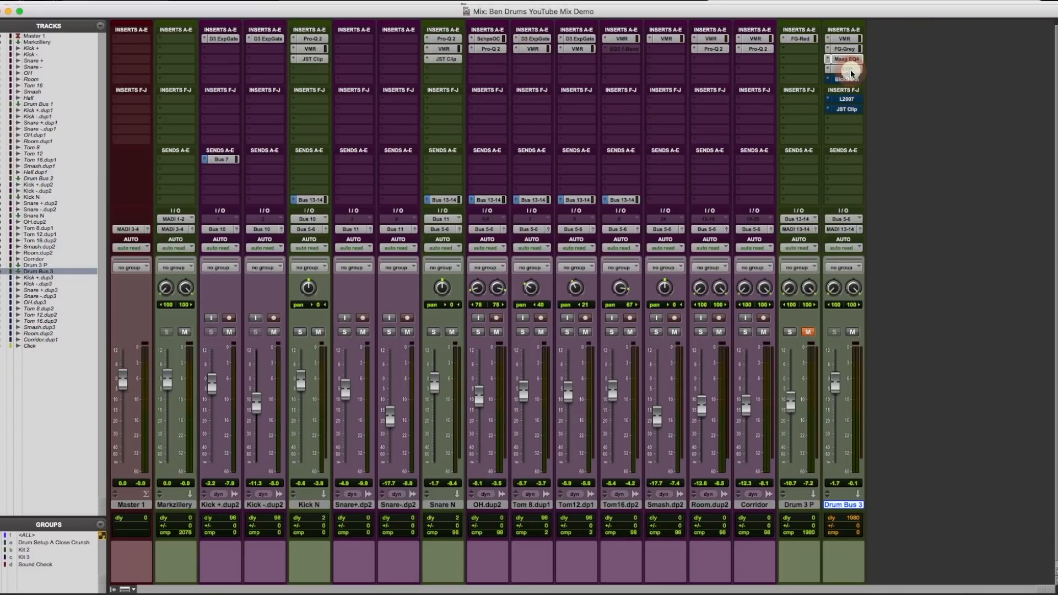
left_click(851, 71)
left_click(693, 390)
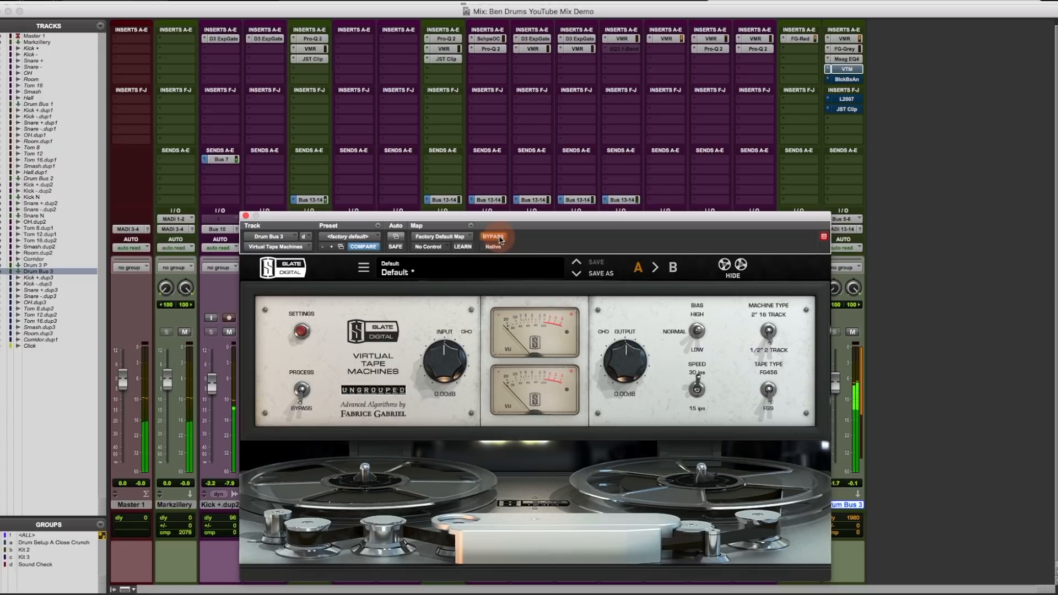
left_click(494, 237)
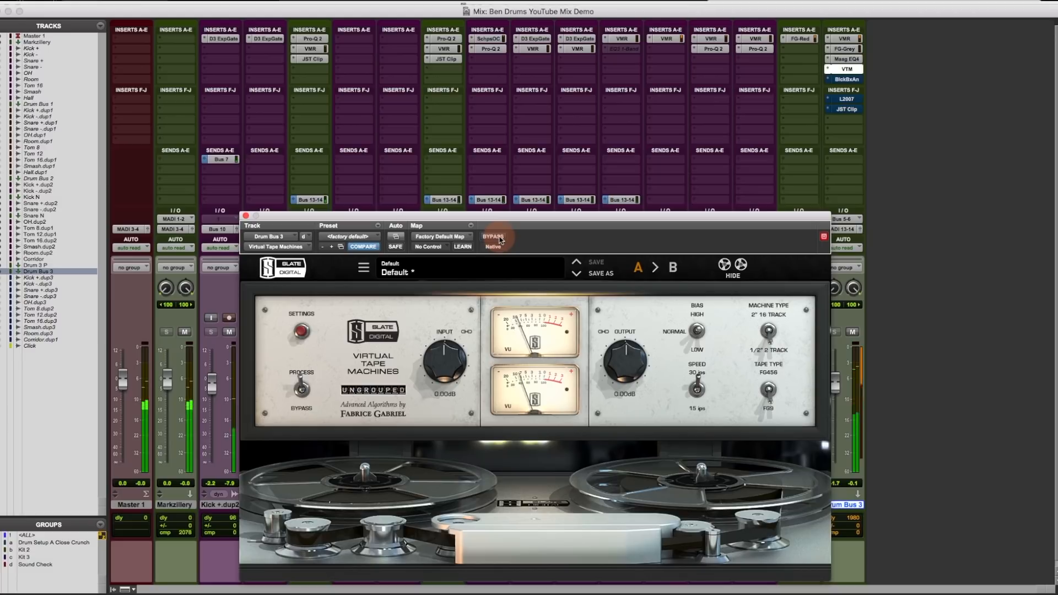
left_click(500, 238)
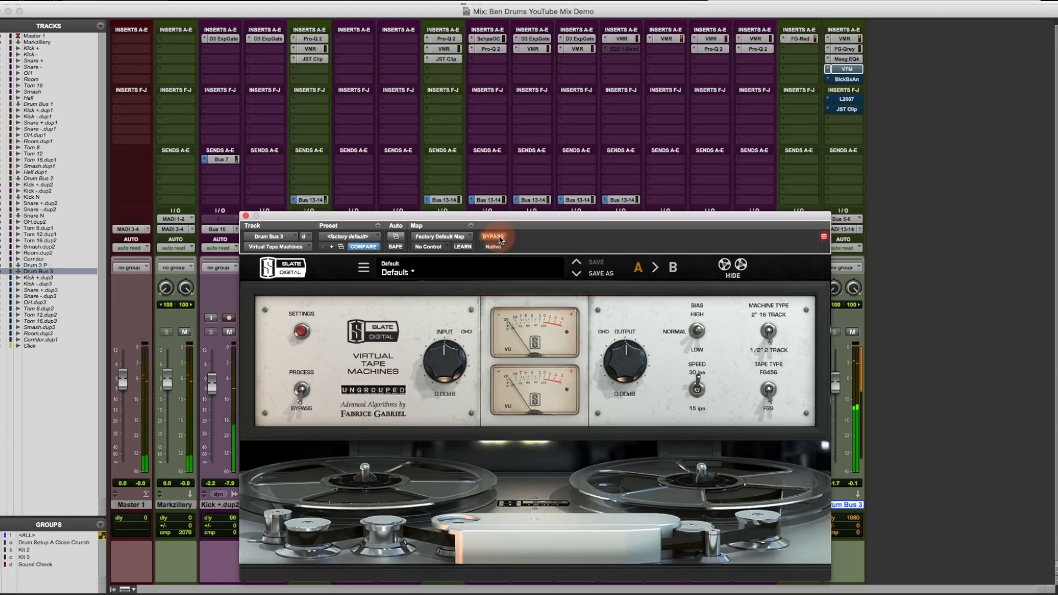
left_click(500, 238)
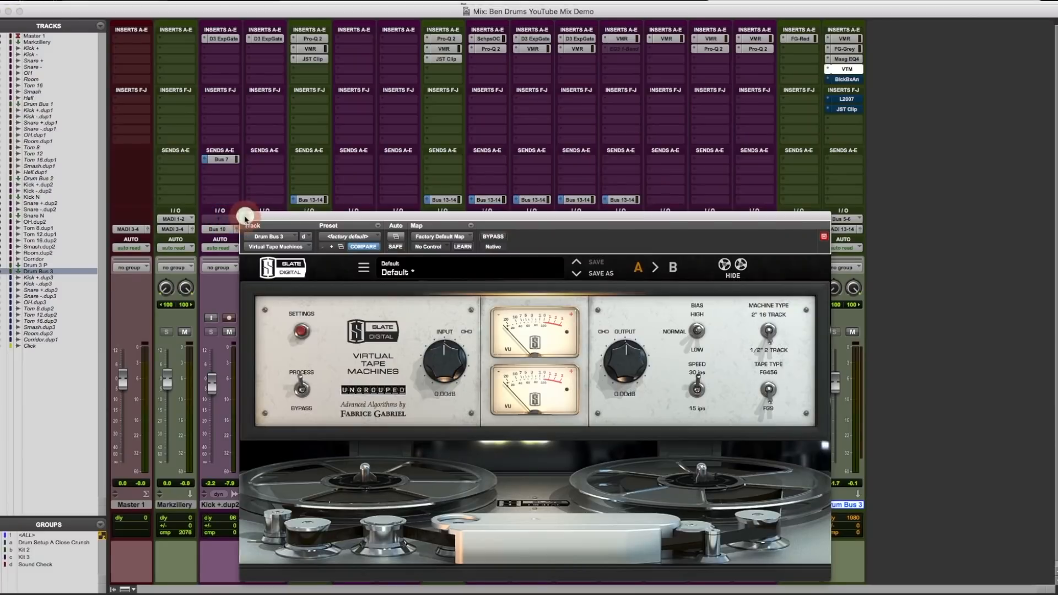
left_click(245, 216)
- Open the Black Box HG-2 on Drum Bus 3 and audition it bypassed and active during playback
left_click(847, 79)
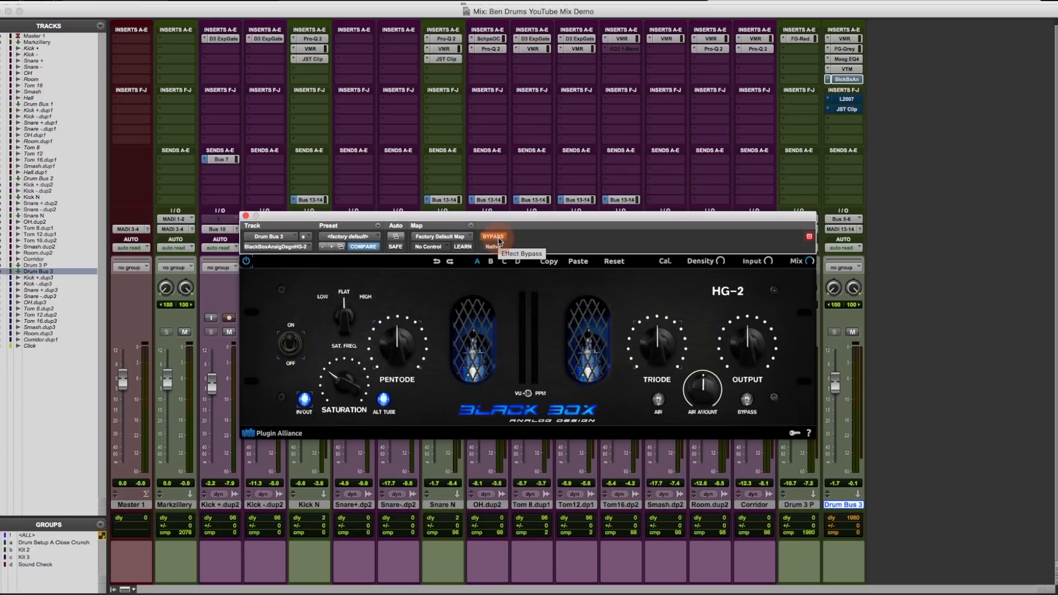
key("space")
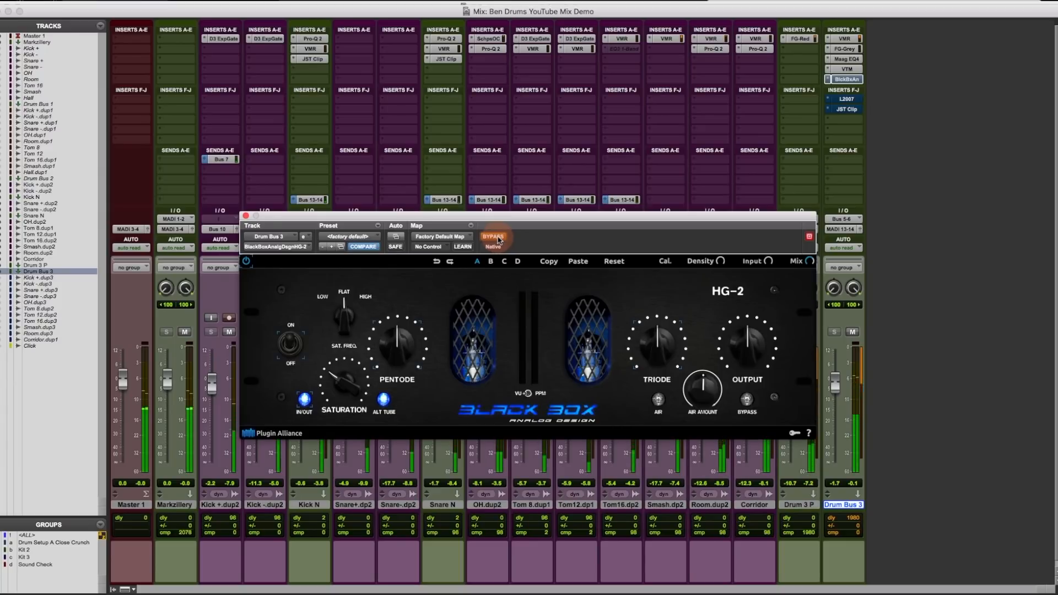
left_click(498, 239)
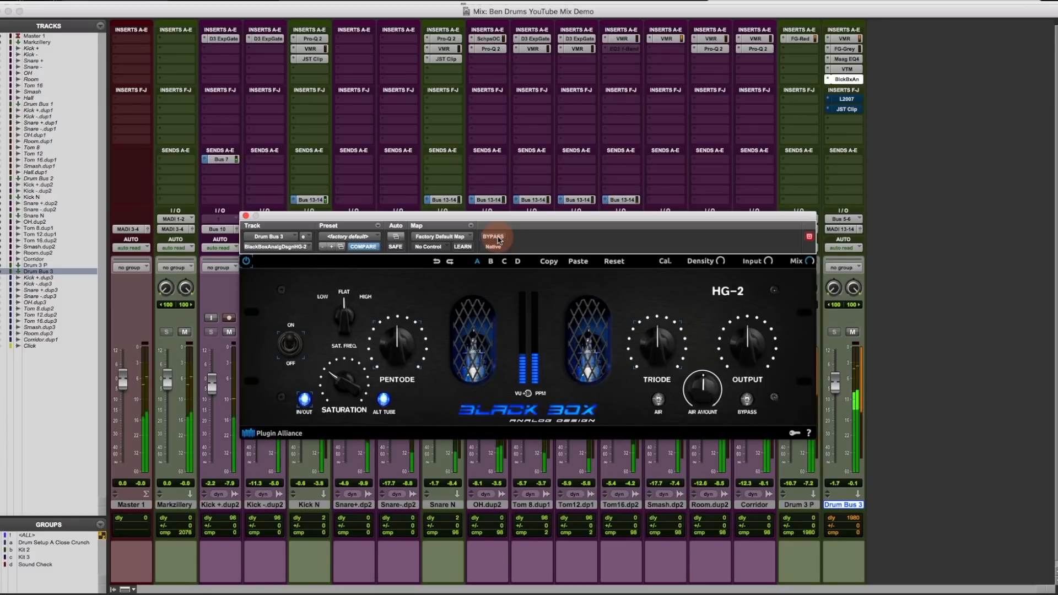
left_click(498, 238)
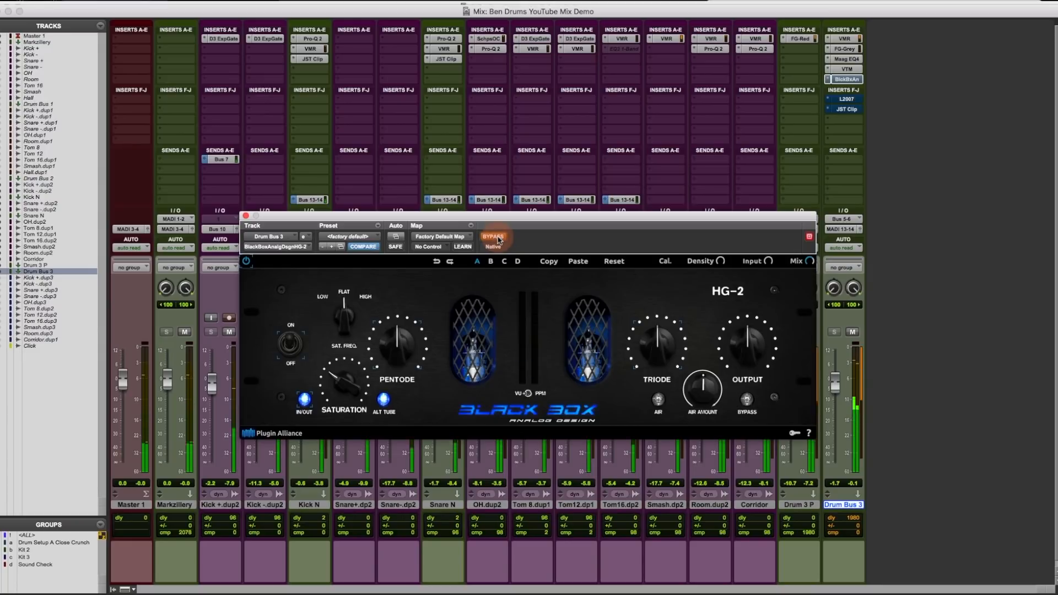
left_click(498, 238)
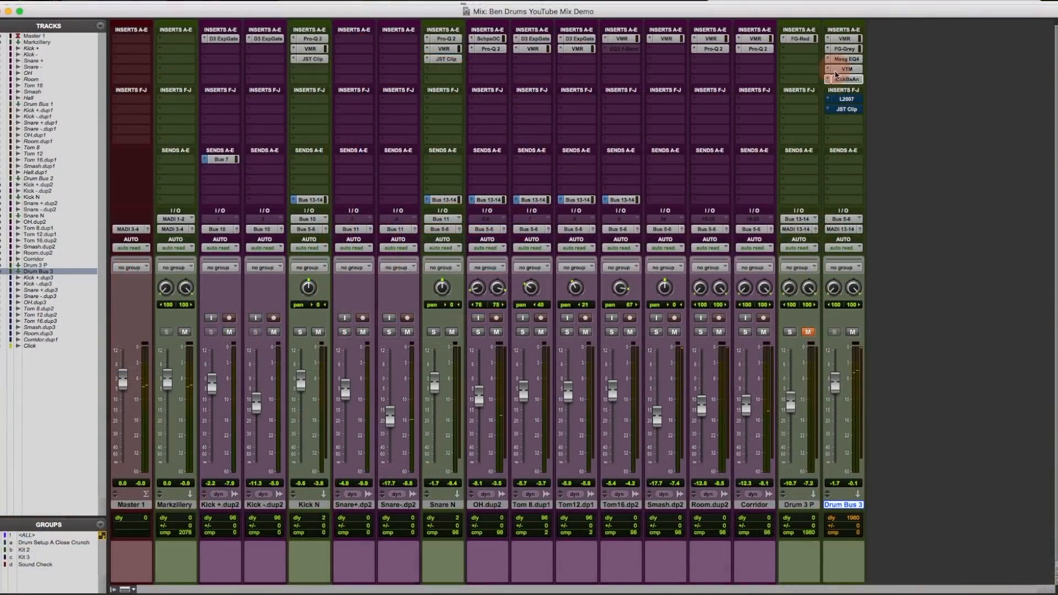
left_click(840, 126)
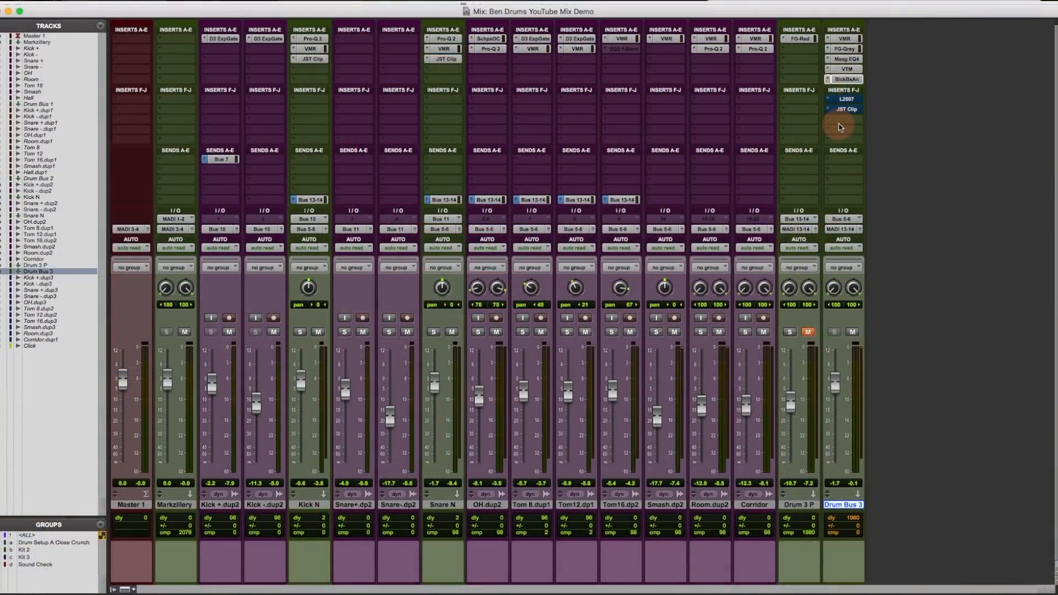
- Open the L2007 Mastering Limiter on Drum Bus 3, take it out of bypass, and compare it off and on during playback
left_click(848, 99)
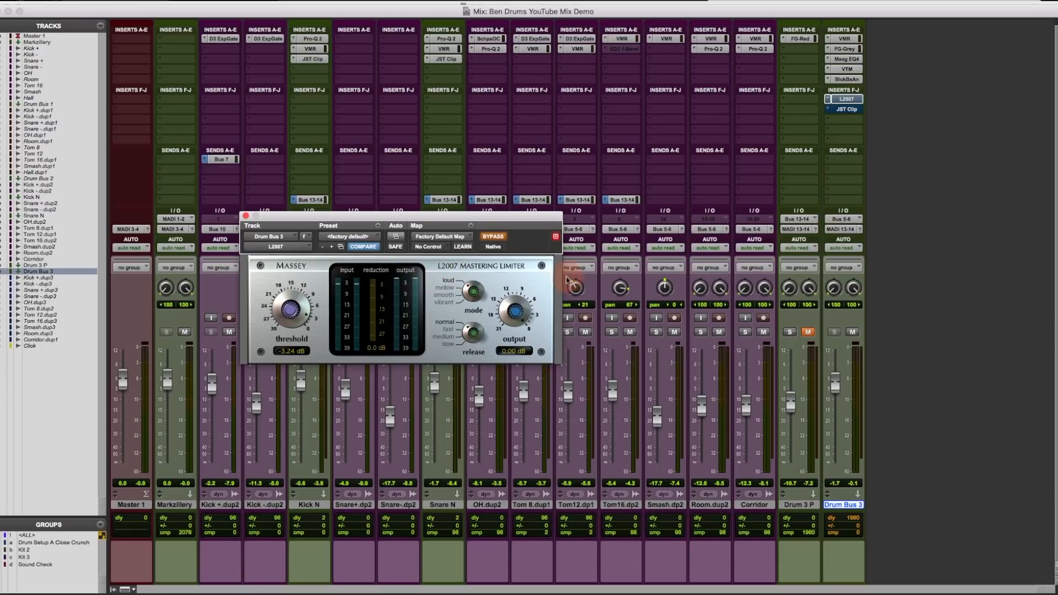
left_click(503, 238)
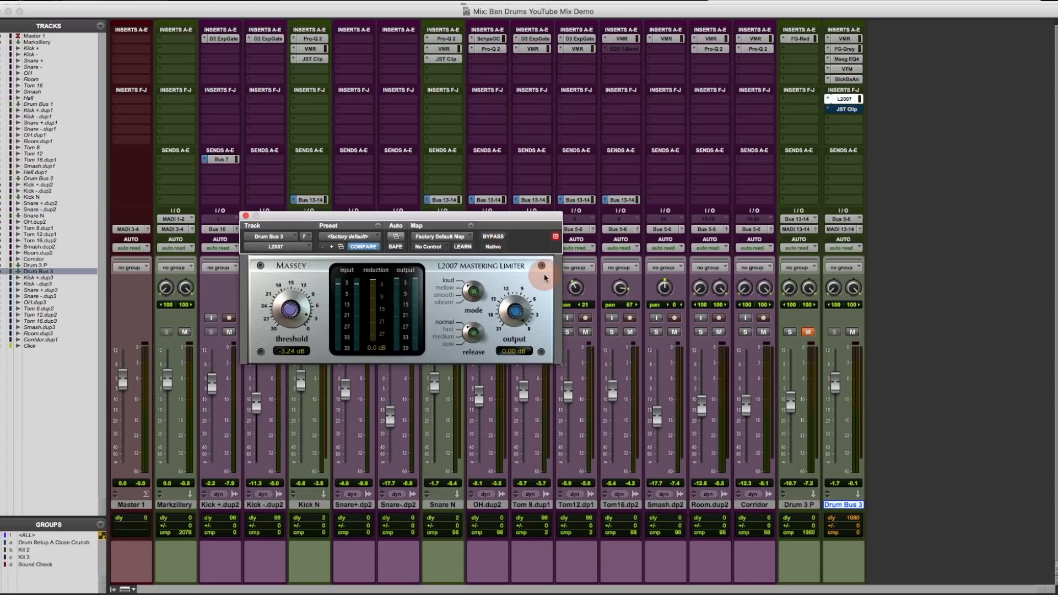
key("space")
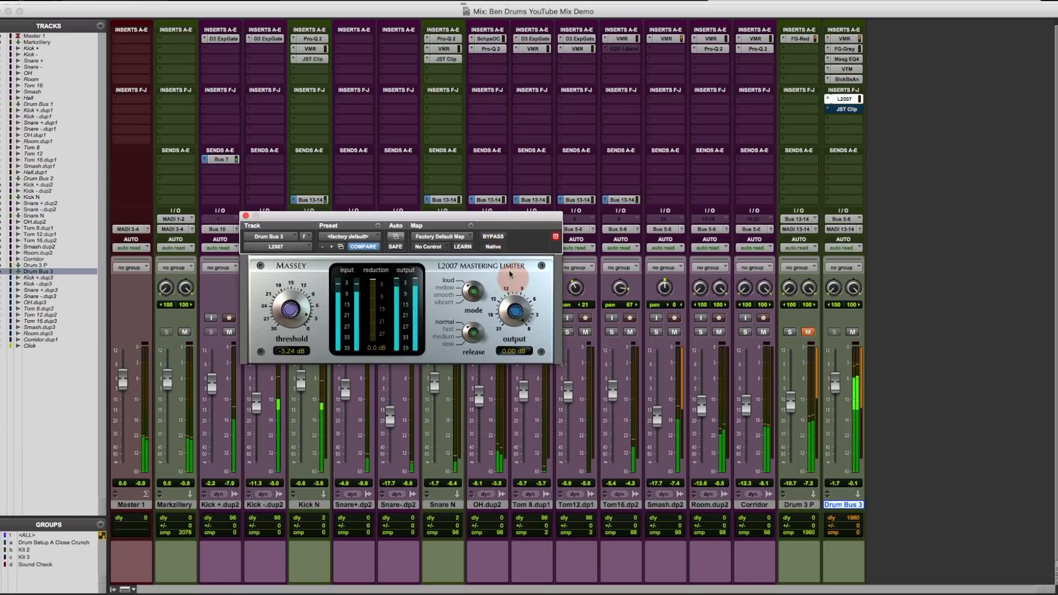
left_click(500, 238)
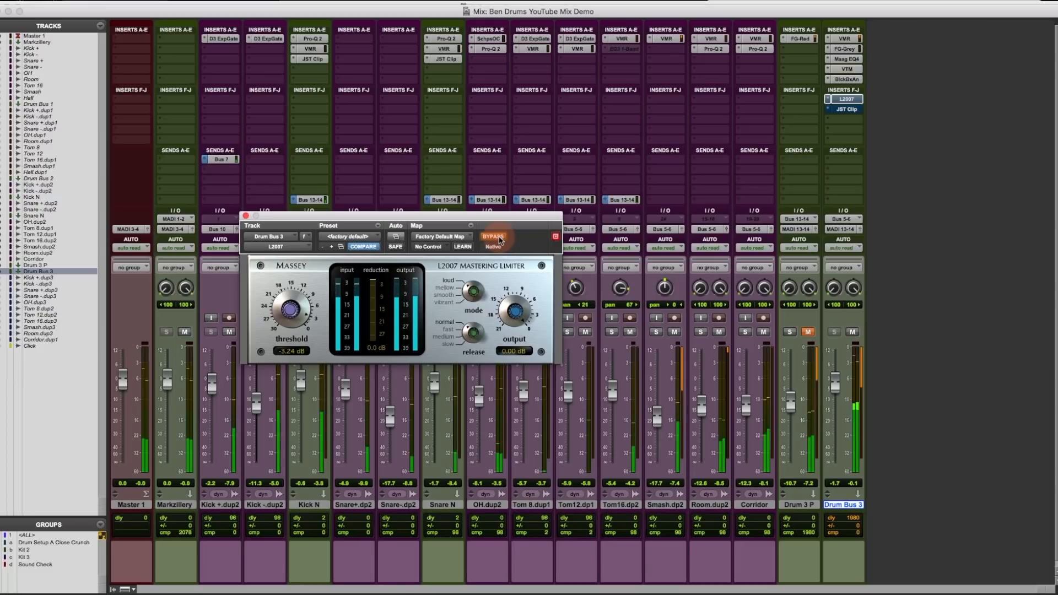
left_click(501, 238)
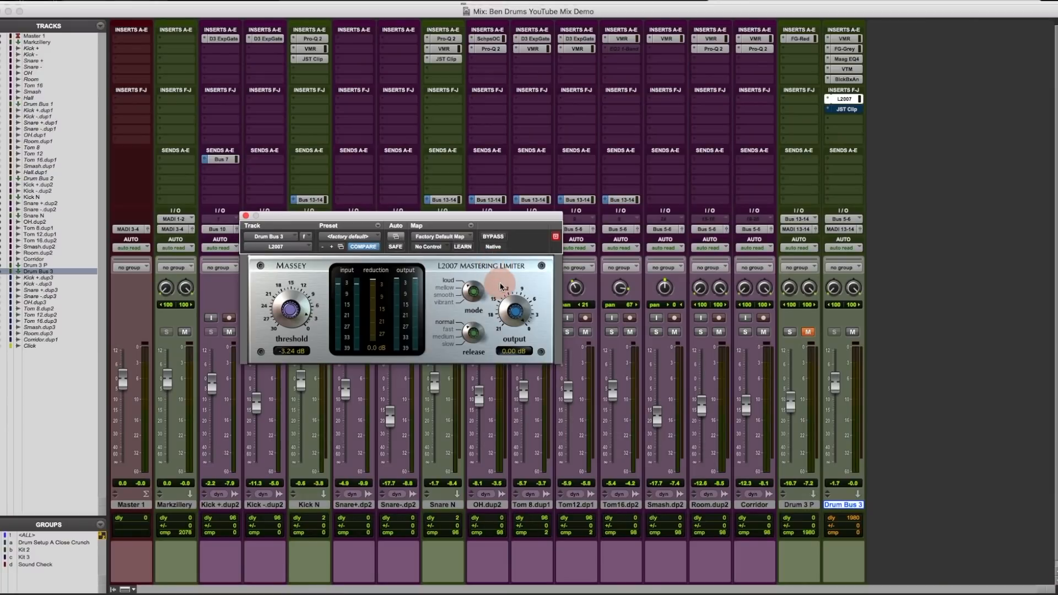
- Close the limiter and audition JST Clip on Drum Bus 3 bypassed and active during playback
left_click(246, 215)
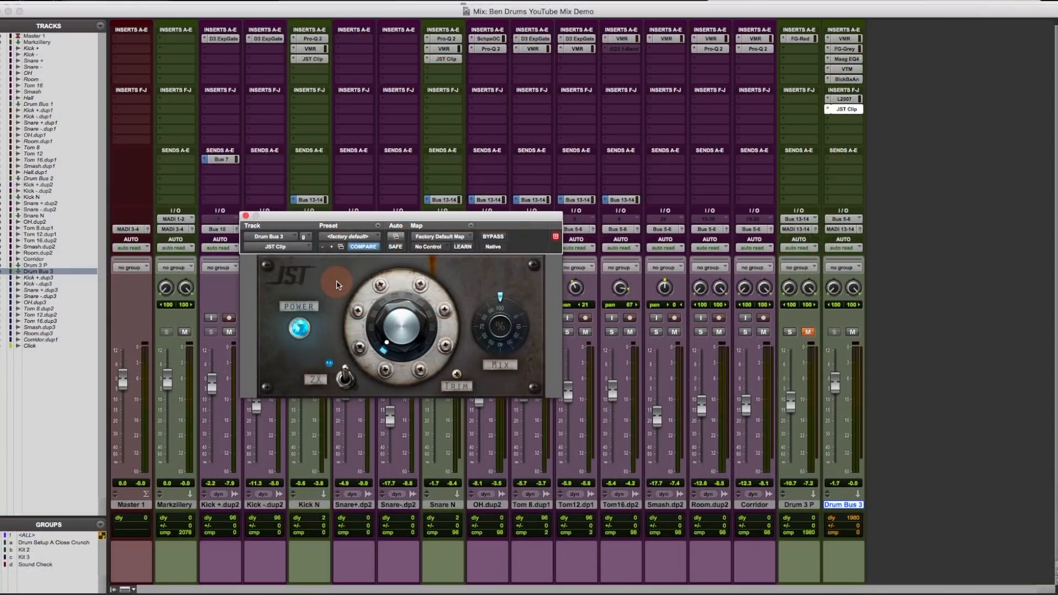
key("space")
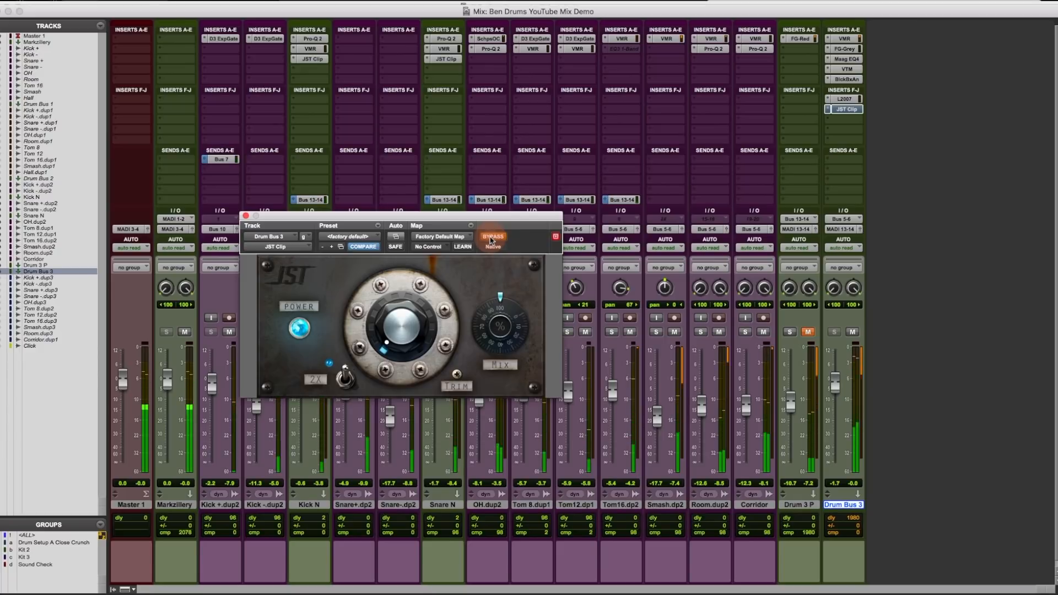
left_click(492, 240)
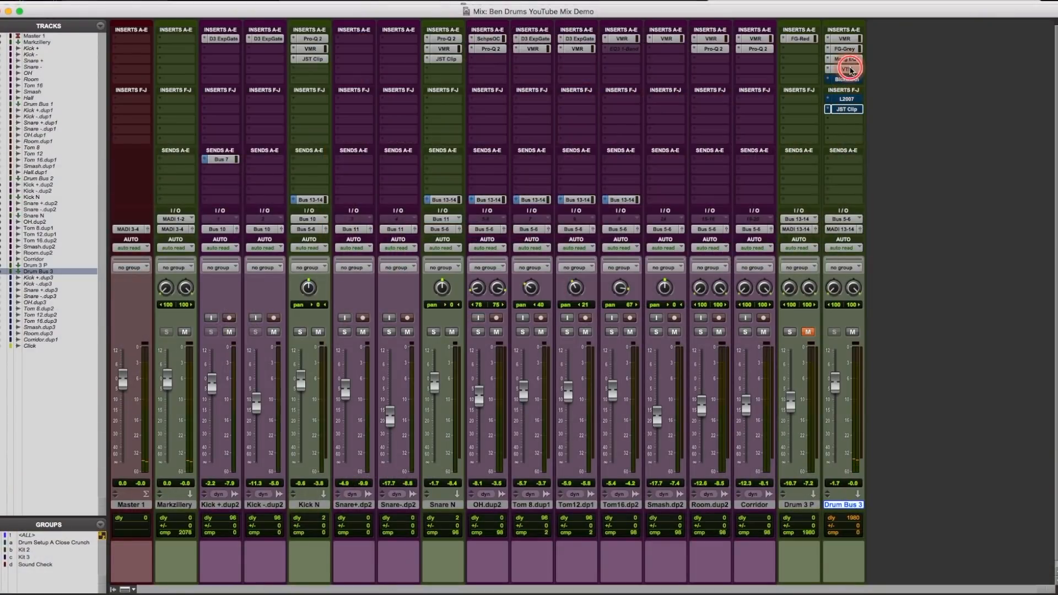
- Bypass all Drum Bus 3 inserts, play the mix, and re-enable the inserts one after another from VMR down to JST Clip
left_click(850, 40, "super")
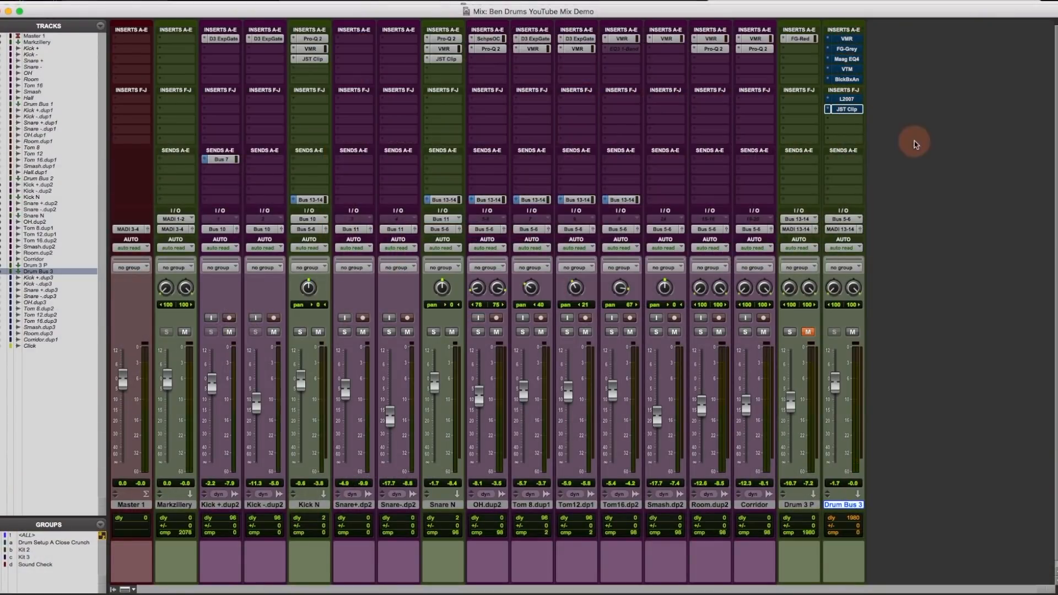
key("space")
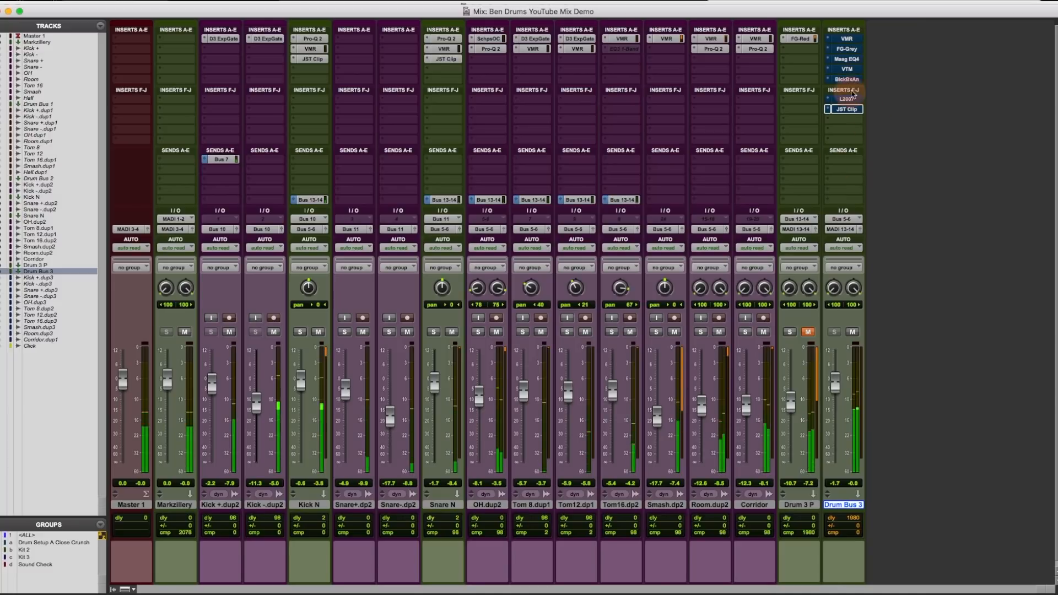
left_click(847, 40, "super")
left_click(850, 49, "super")
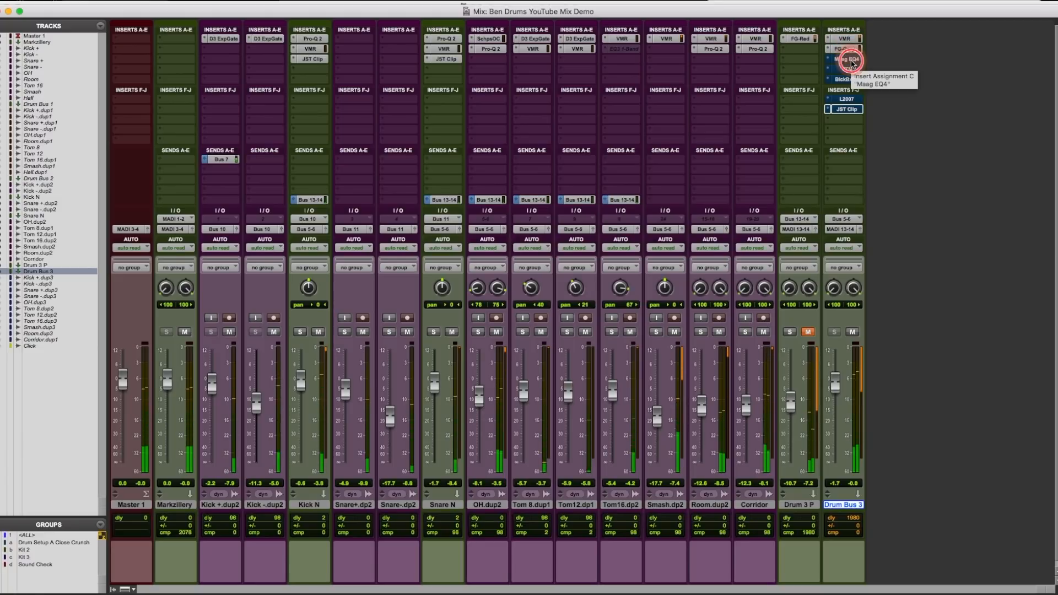
left_click(851, 62, "super")
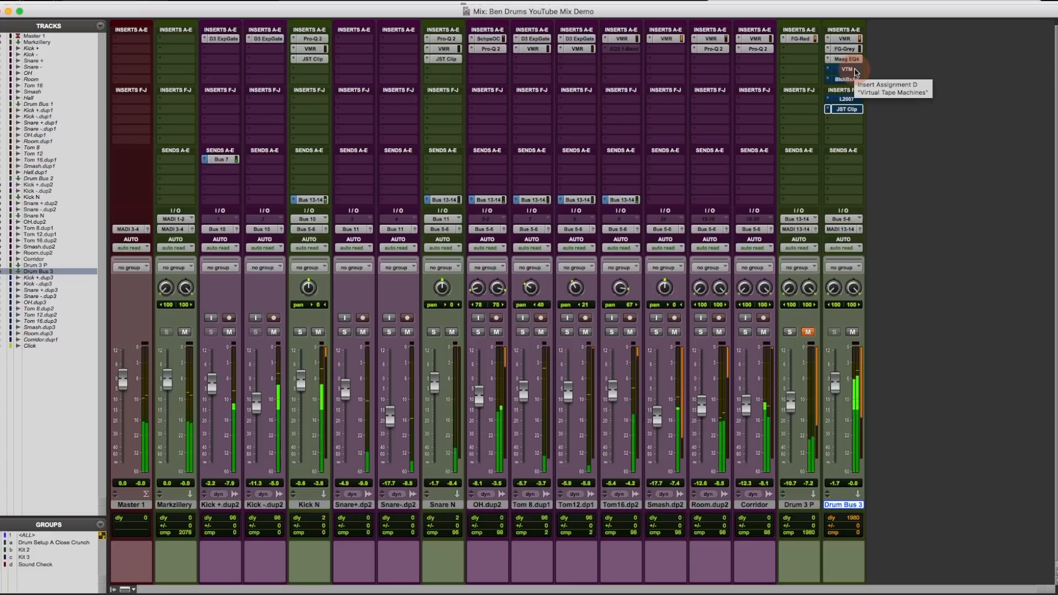
left_click(855, 72, "super")
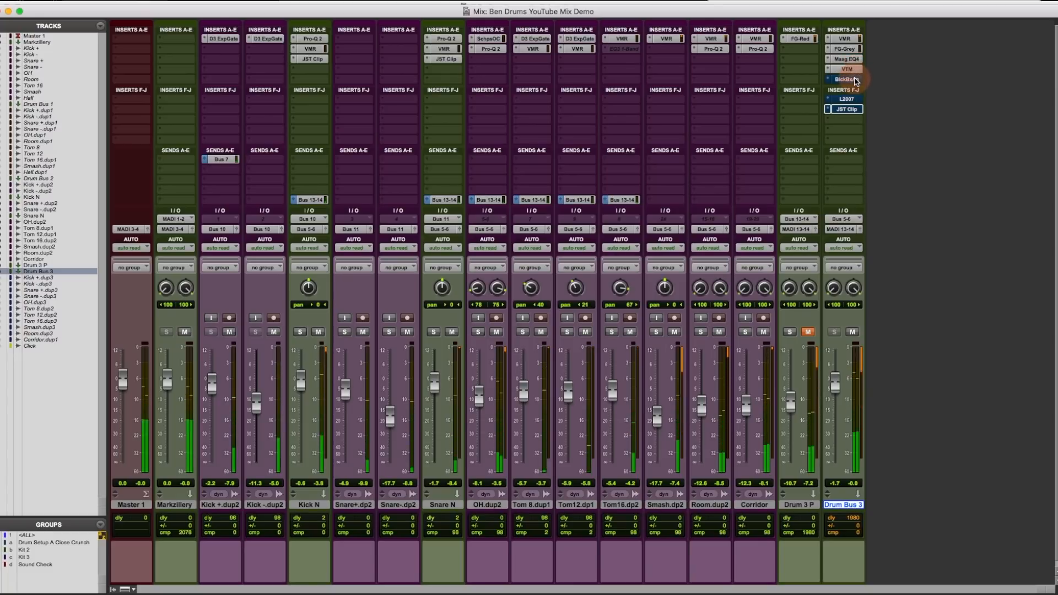
left_click(852, 100, "super")
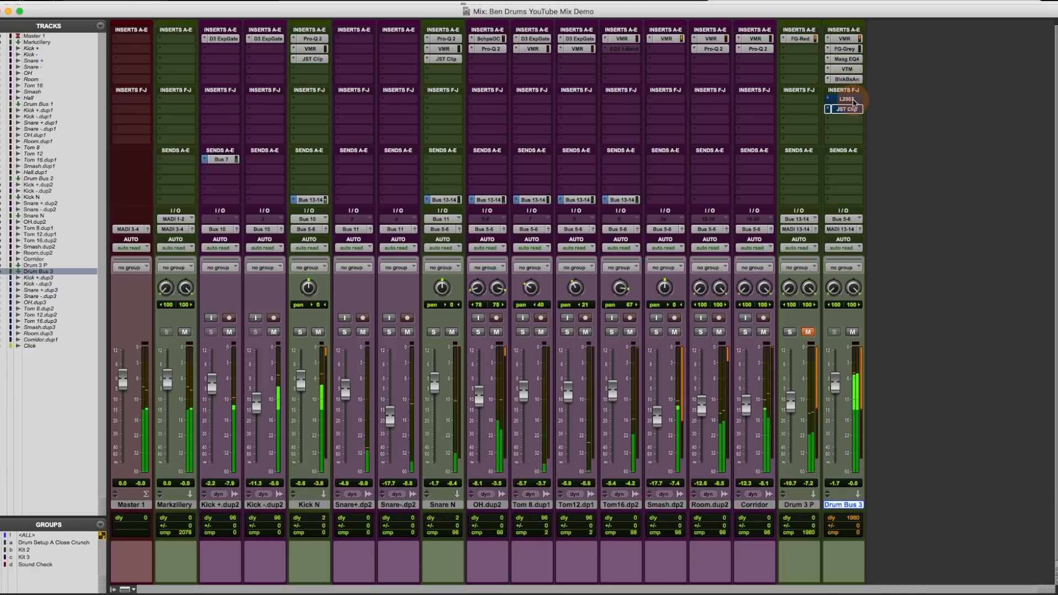
left_click(851, 111, "super")
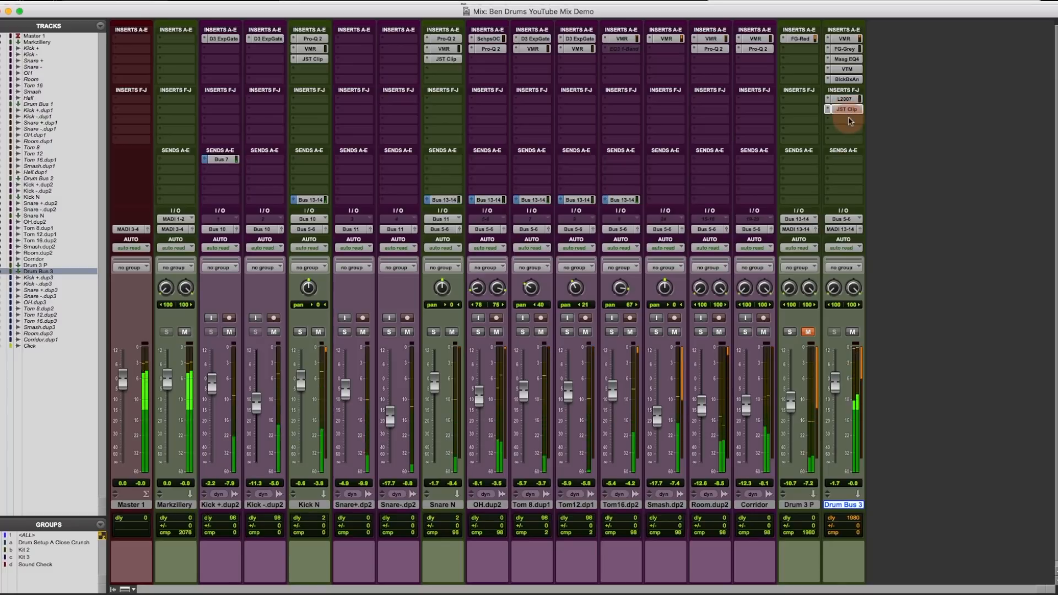
- Unmute and solo the Drum 3 P track
left_click(848, 235, "super")
left_click(849, 305)
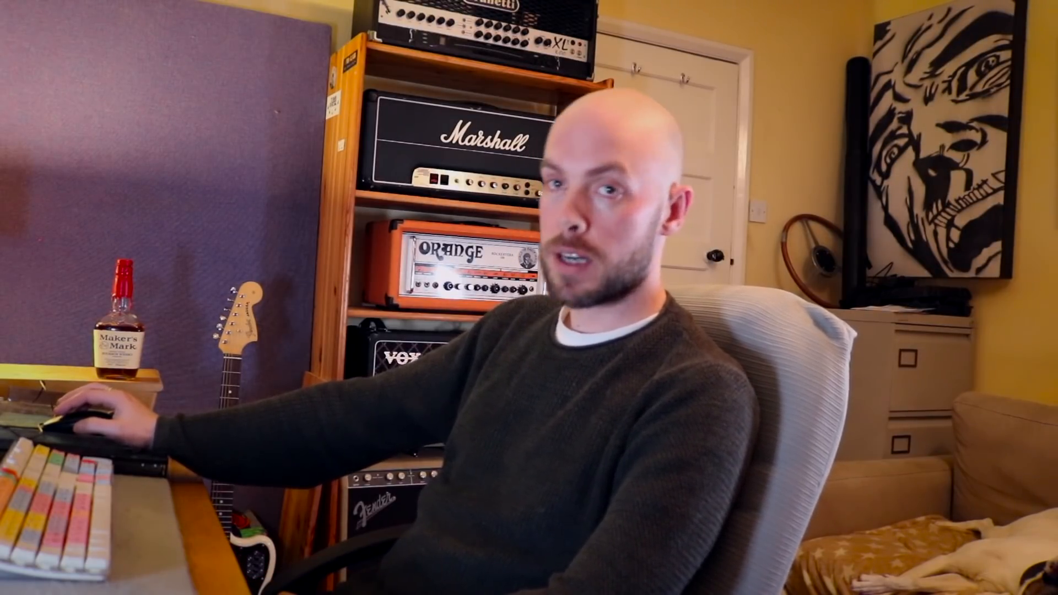
left_click(792, 333)
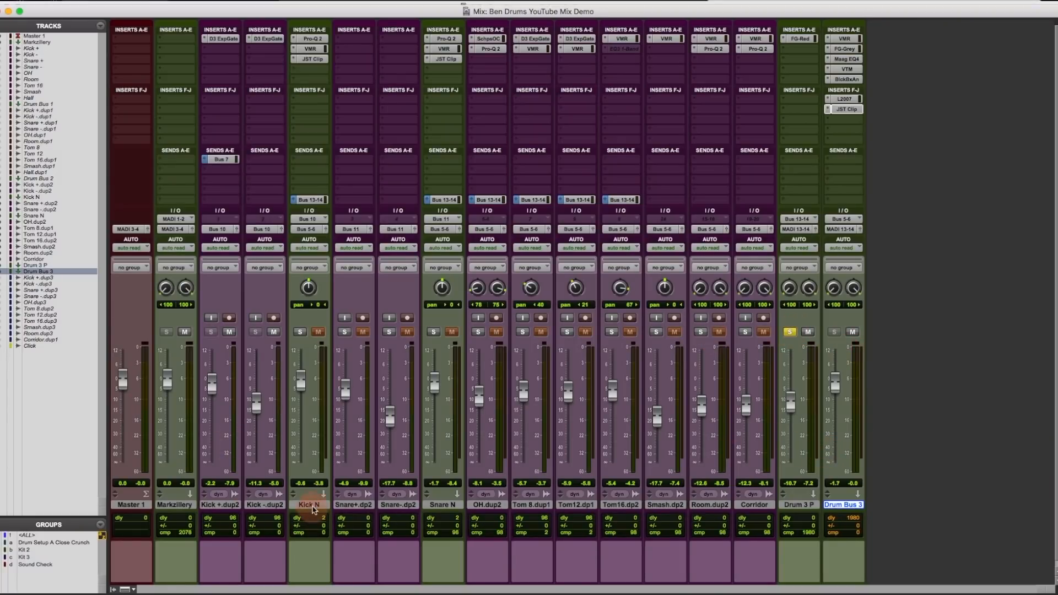
- Select the Kick N, Snare N, OH.dup2, Tom 8.dup1, Tom12.dp1 and Tom16.dp2 tracks together
left_click(309, 505)
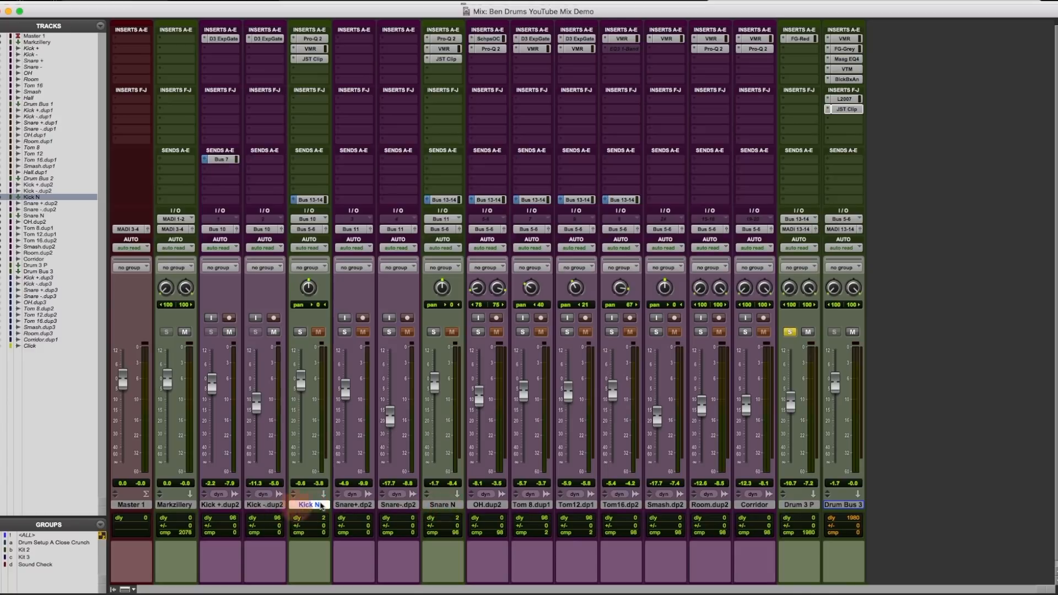
left_click(444, 505, "super")
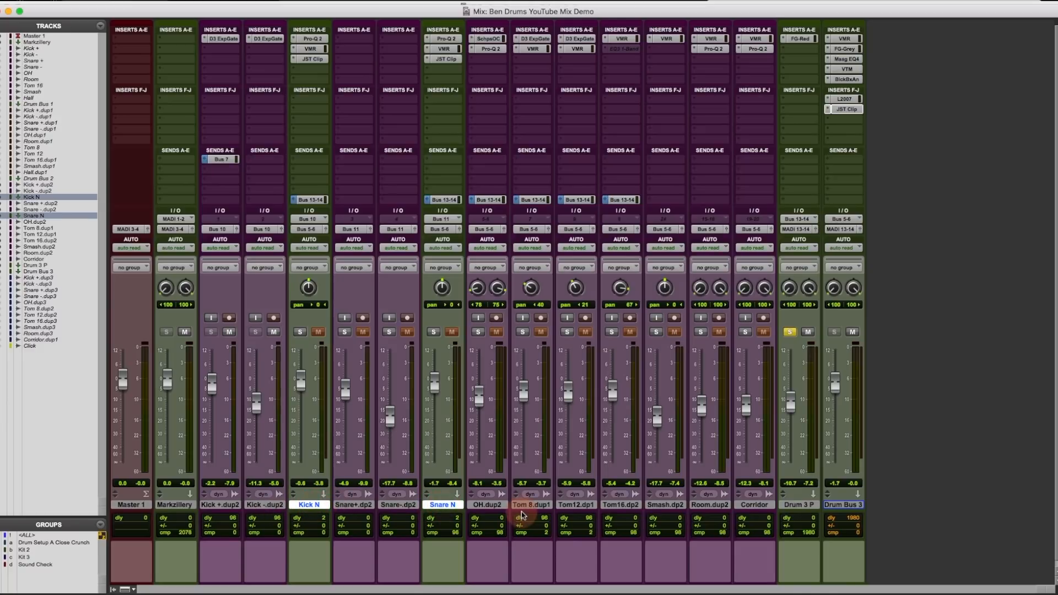
left_click(489, 504, "super")
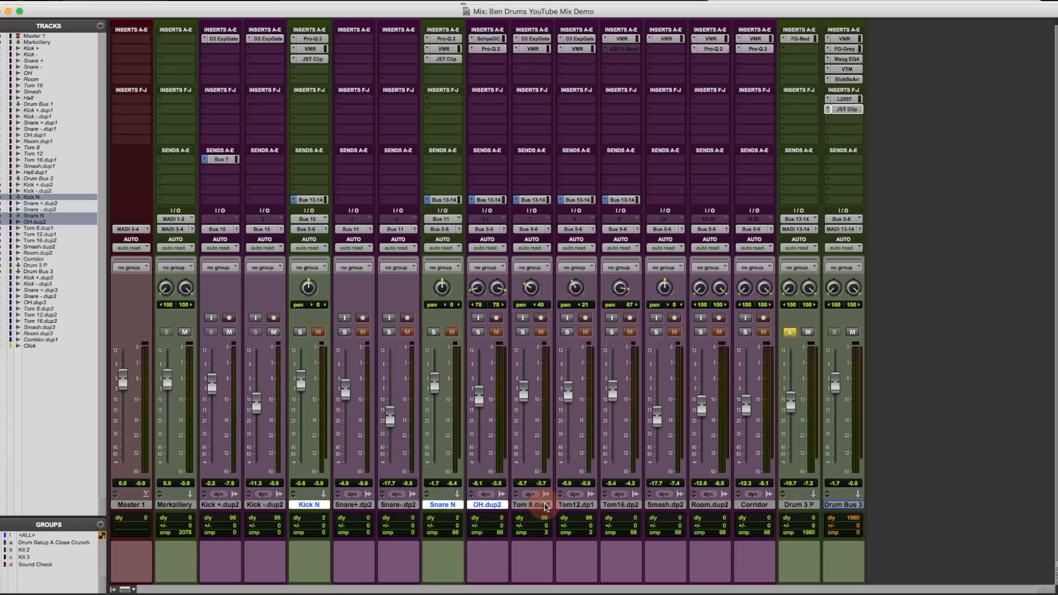
left_click(544, 505, "super")
left_click(577, 505, "super")
left_click(620, 505, "super")
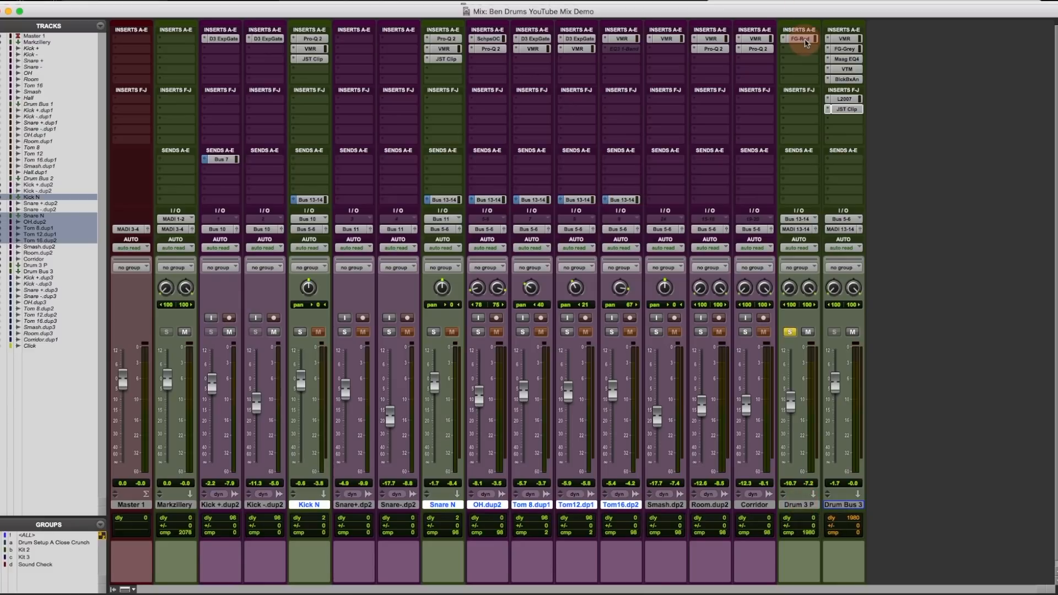
- Bypass FG-Red on Drum 3 P and reset the track's fader to 0.0 dB
left_click_drag(806, 43, 319, 202)
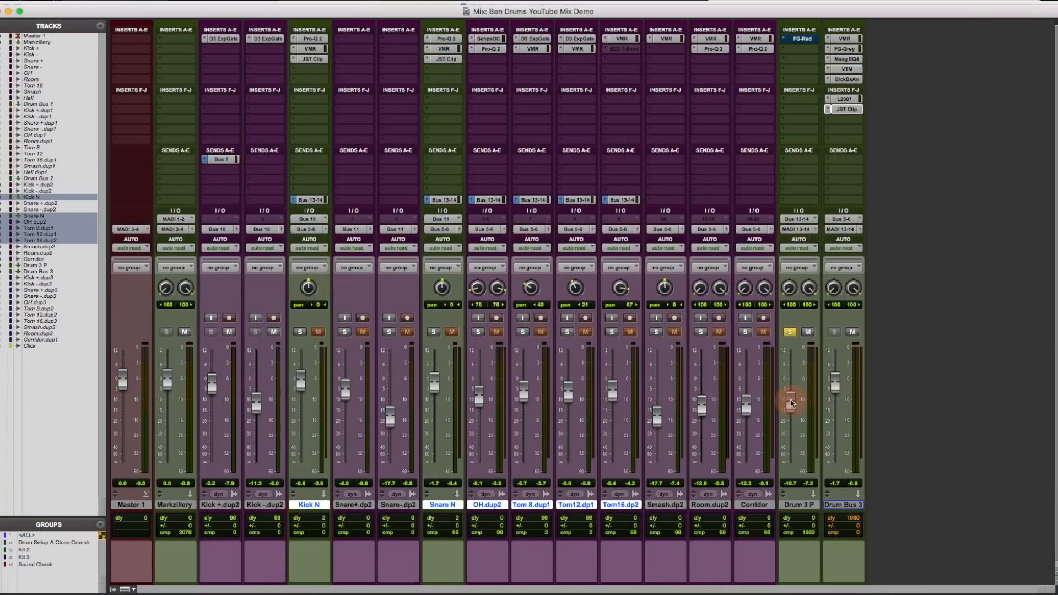
left_click(792, 403, "alt")
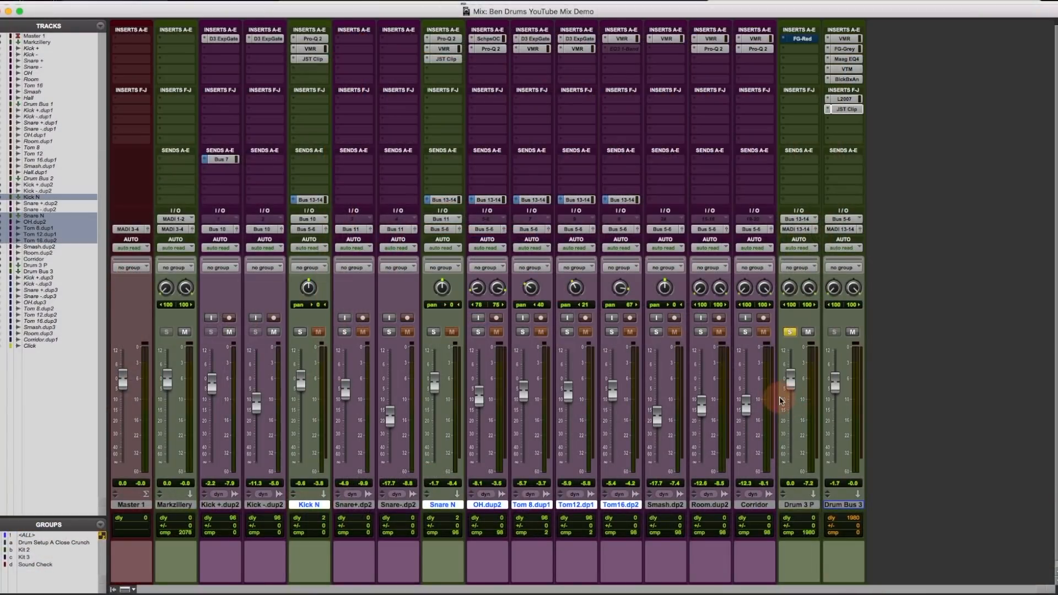
- Clear the track selection, reselect Kick N, Snare N, OH.dup2 and the three toms, and remove their Bus 13-14 sends
left_click(311, 505, "alt")
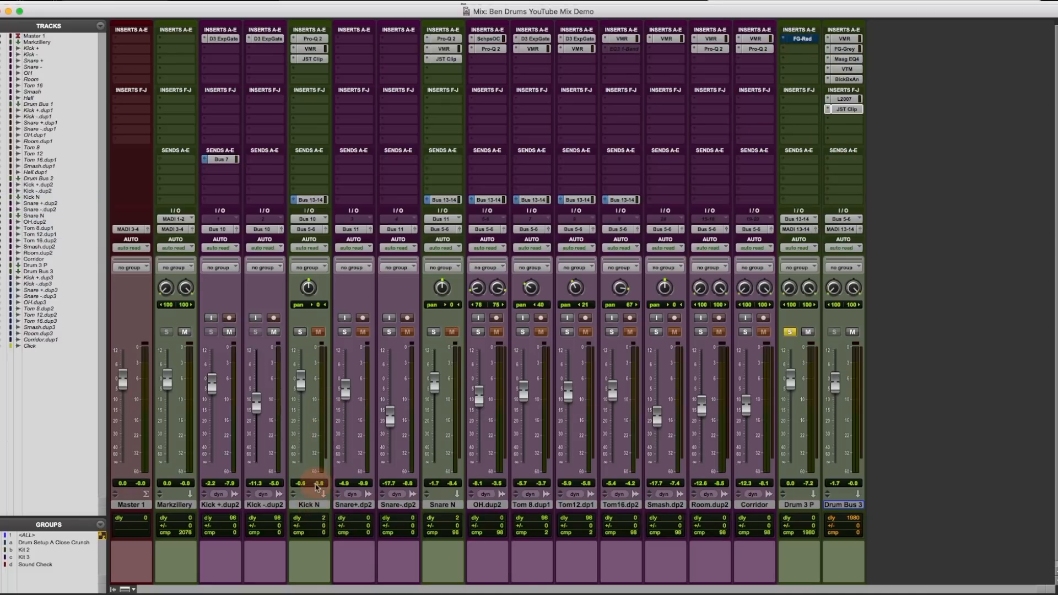
left_click_drag(316, 505, 628, 506)
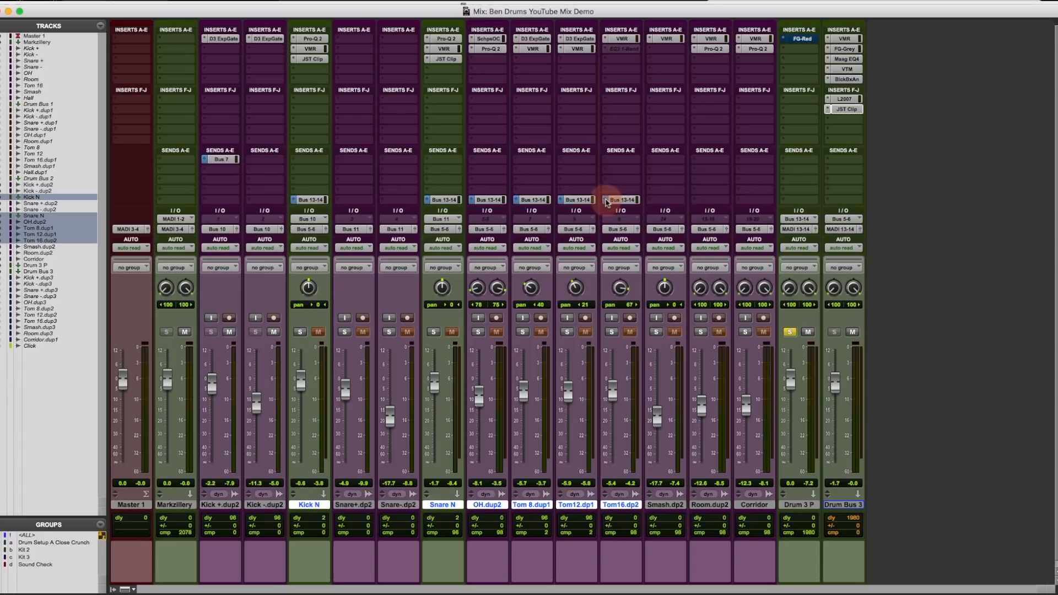
left_click(625, 202)
left_click(636, 164, "alt+shift")
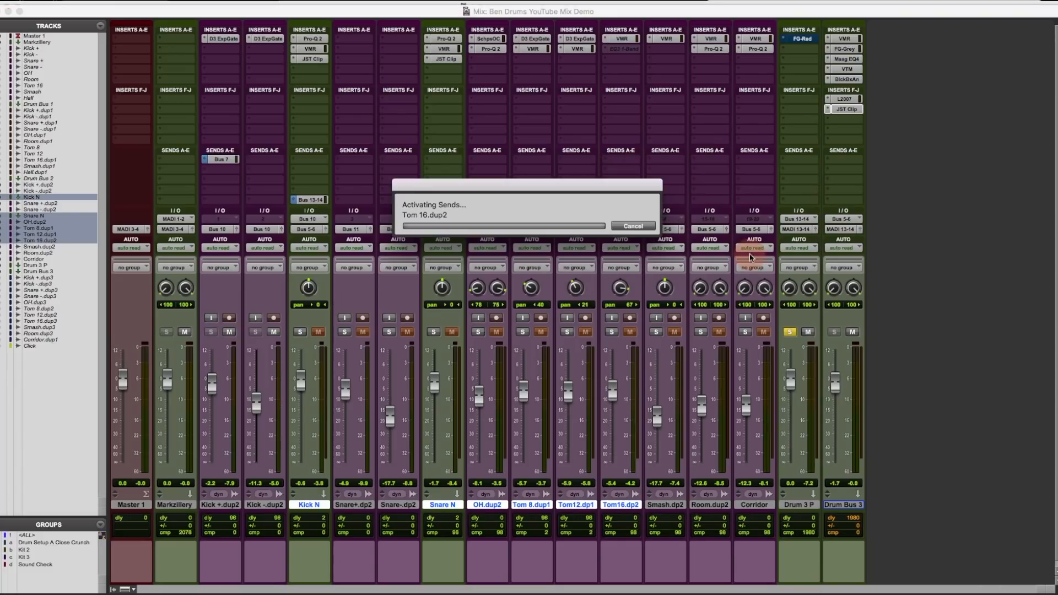
left_click(800, 221)
left_click(484, 505)
left_click(634, 505)
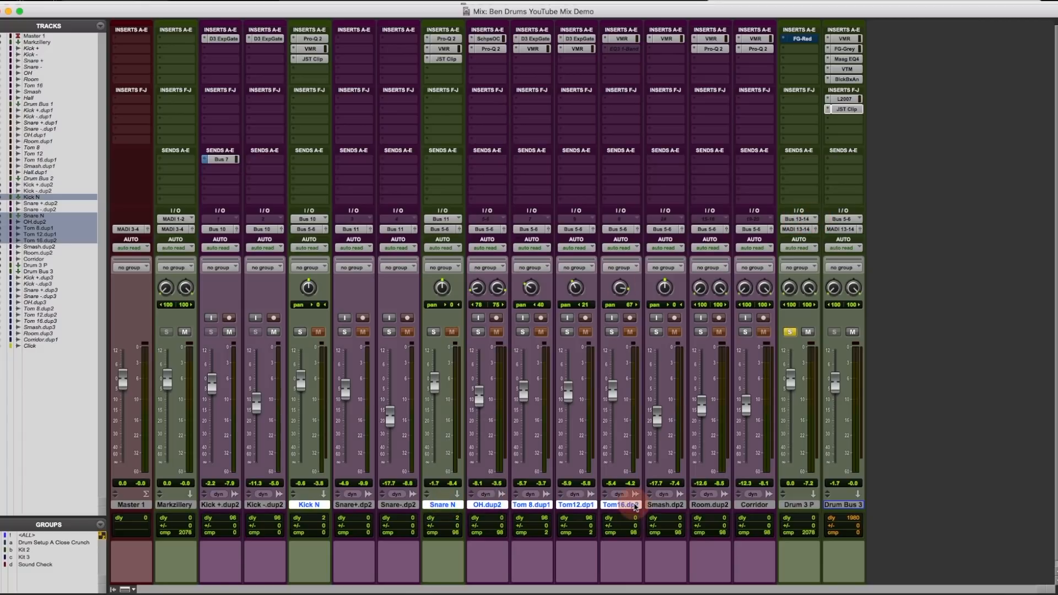
- Assign a Bus 13-14 (Stereo) send in slot E on all selected drum tracks at once
left_click(430, 199)
mouse_move(451, 210)
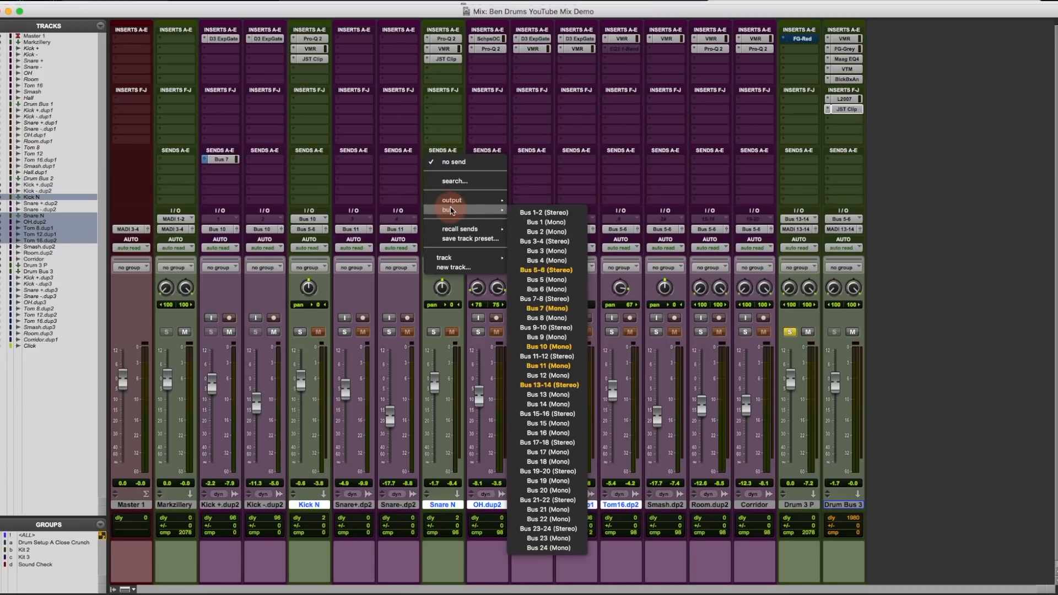
left_click(522, 386, "alt+shift")
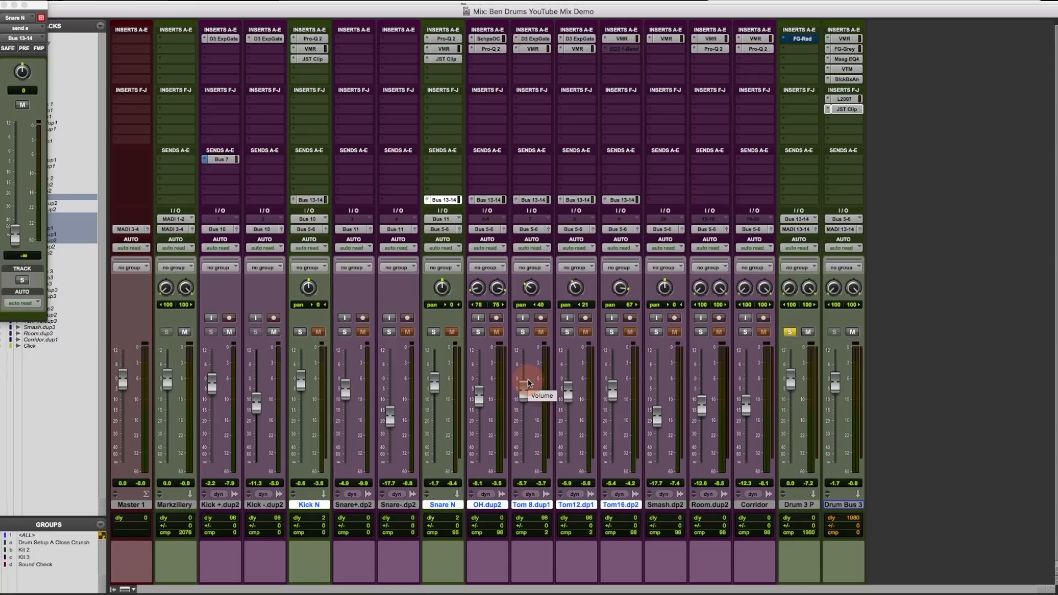
- Copy the current volume and pan values of the selected tracks to Send E
key("super+alt+h")
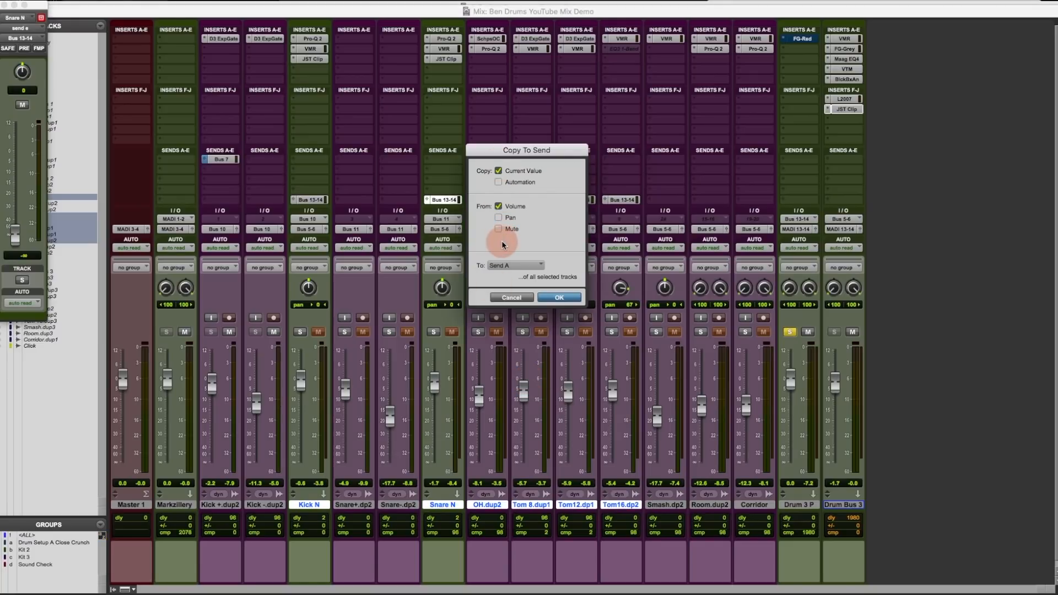
left_click(527, 266)
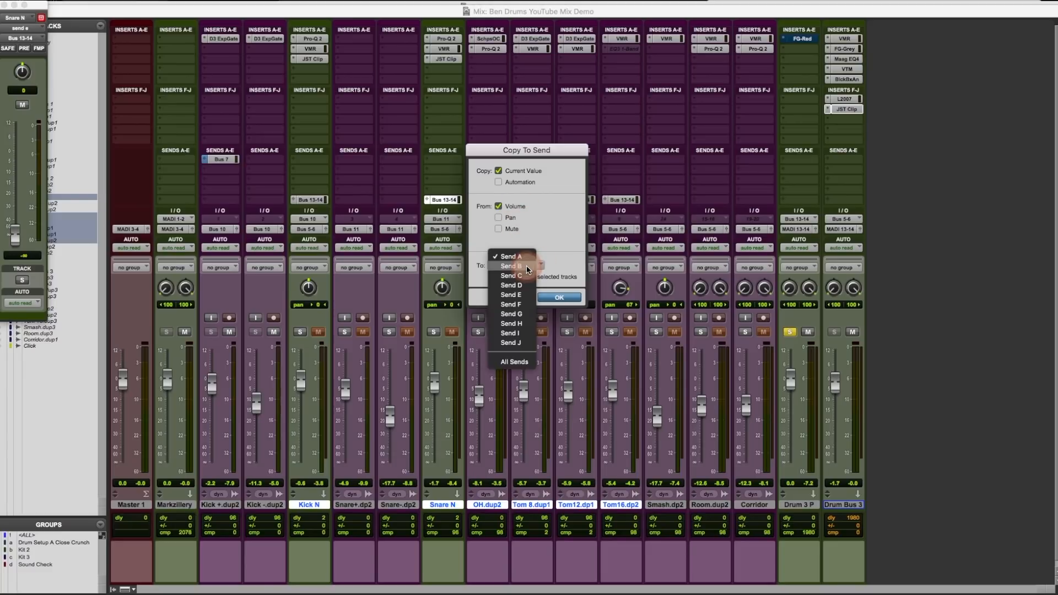
left_click(524, 295)
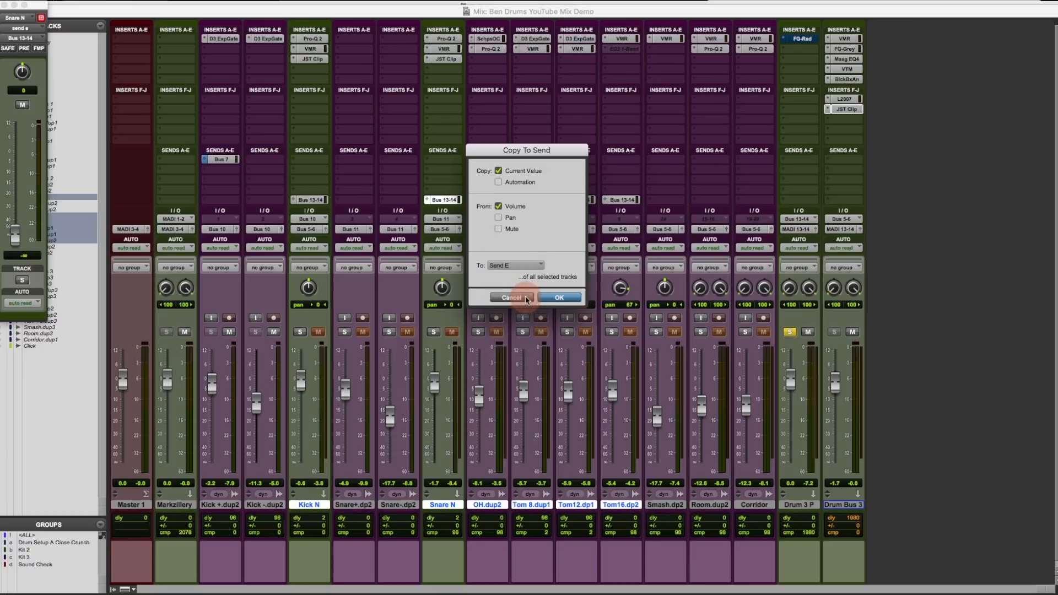
left_click(498, 218)
left_click(572, 299)
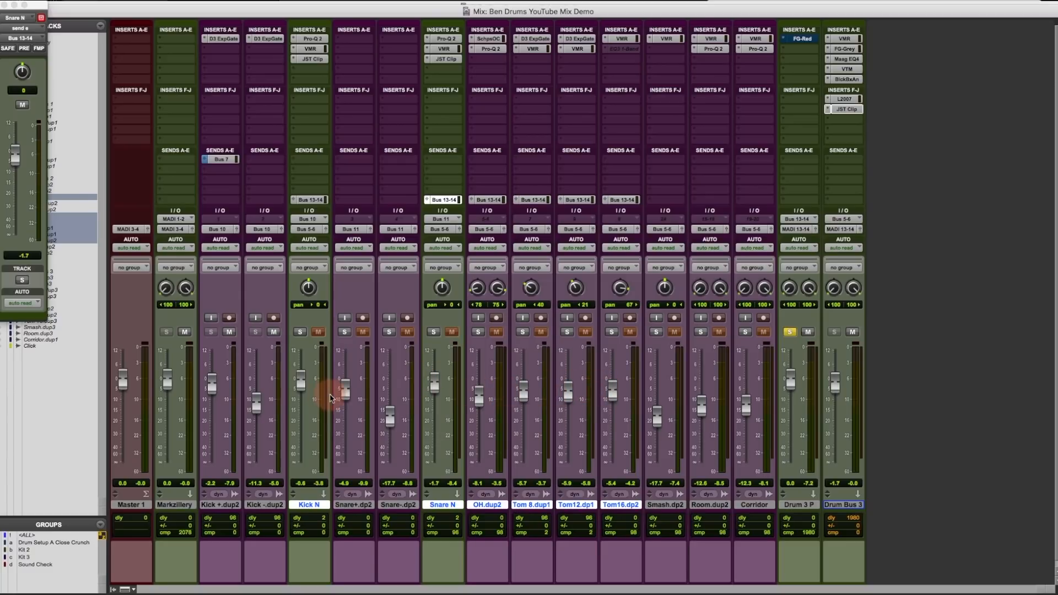
- Open the Bus 13-14 sends of OH.dup2, Tom 8.dup1, Tom12.dp1 and Tom16.dp2 in turn to check their levels and pans
left_click(503, 201)
left_click(534, 201)
left_click(576, 200)
left_click(620, 200)
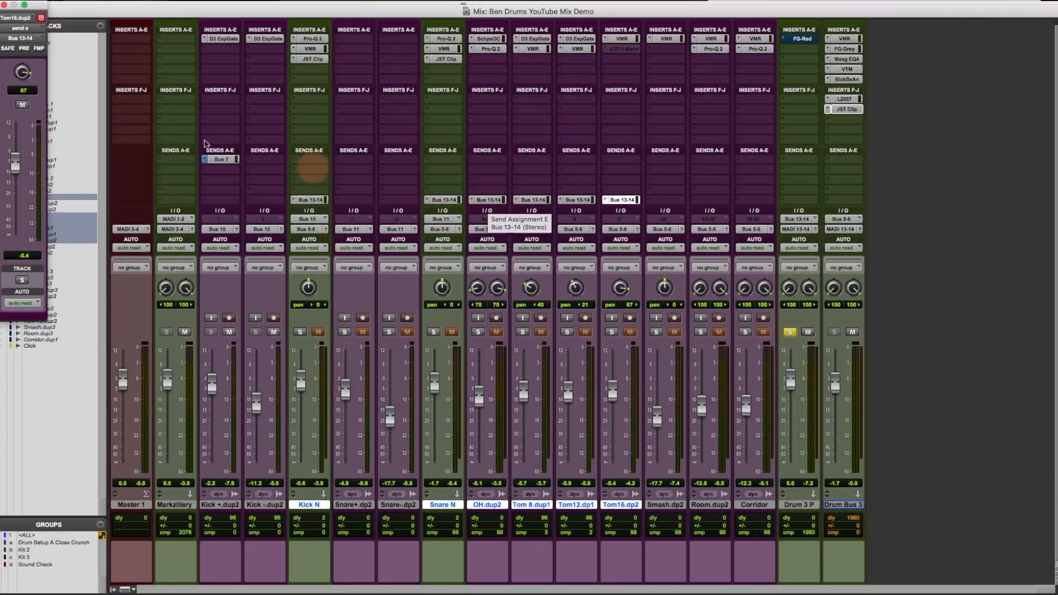
- Switch the Bus 13-14 sends of the selected tracks to pre-fader and check the Tom12.dp1 send
left_click(29, 48)
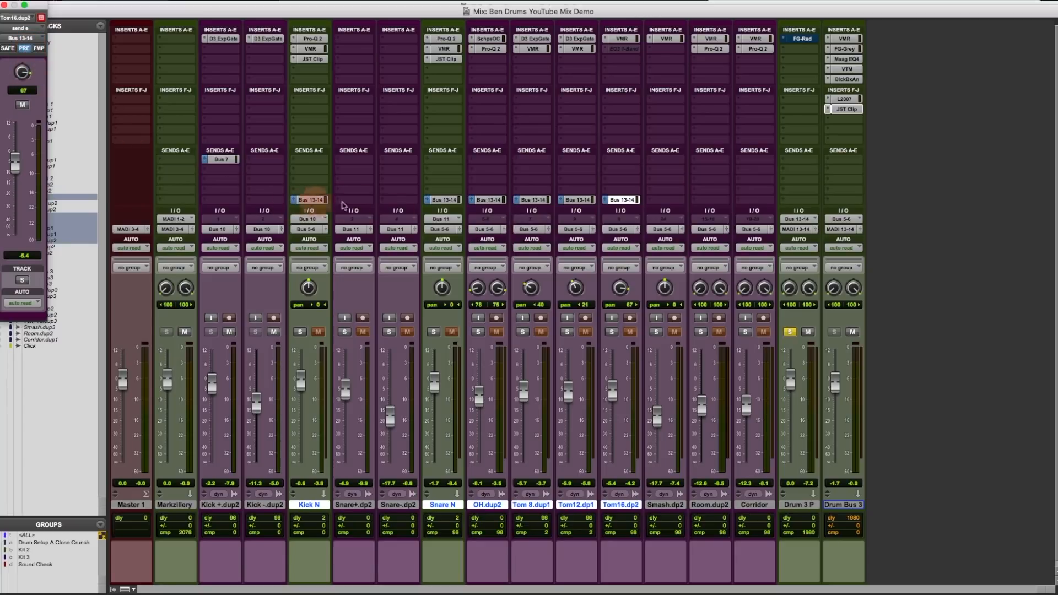
left_click(5, 9)
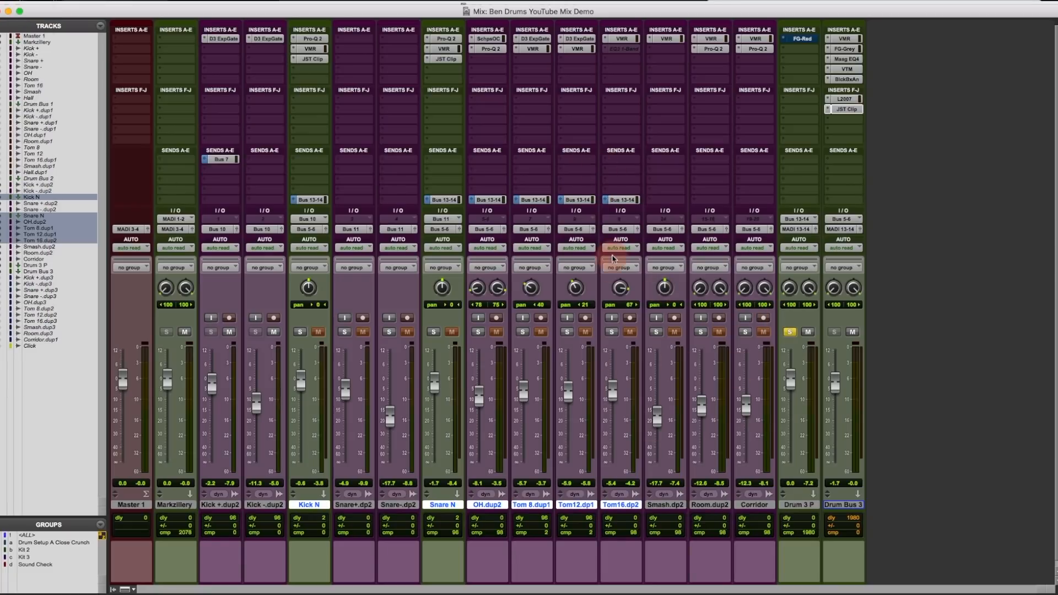
left_click(576, 199)
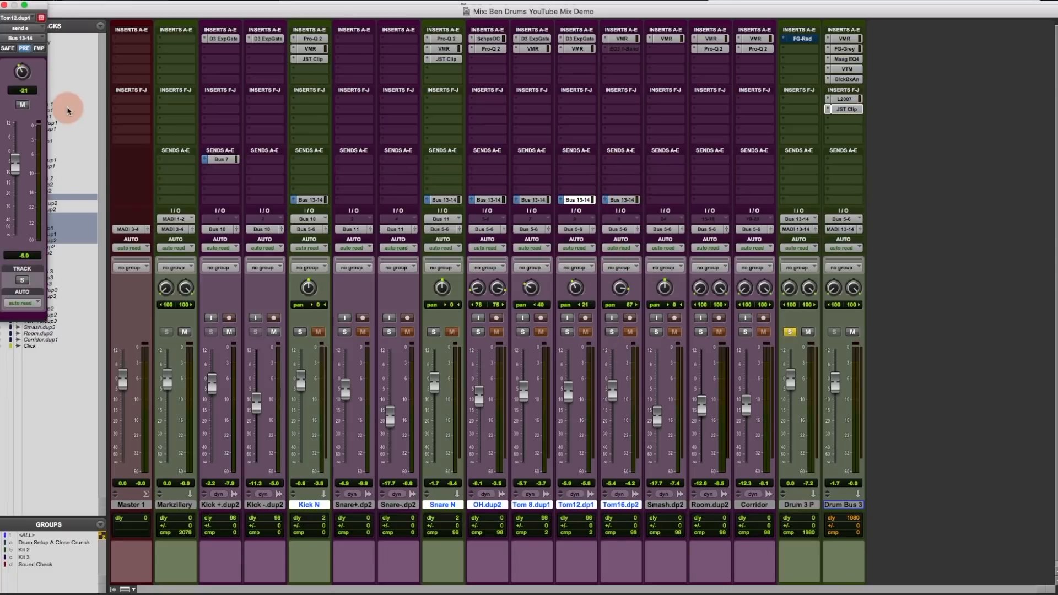
left_click(5, 9)
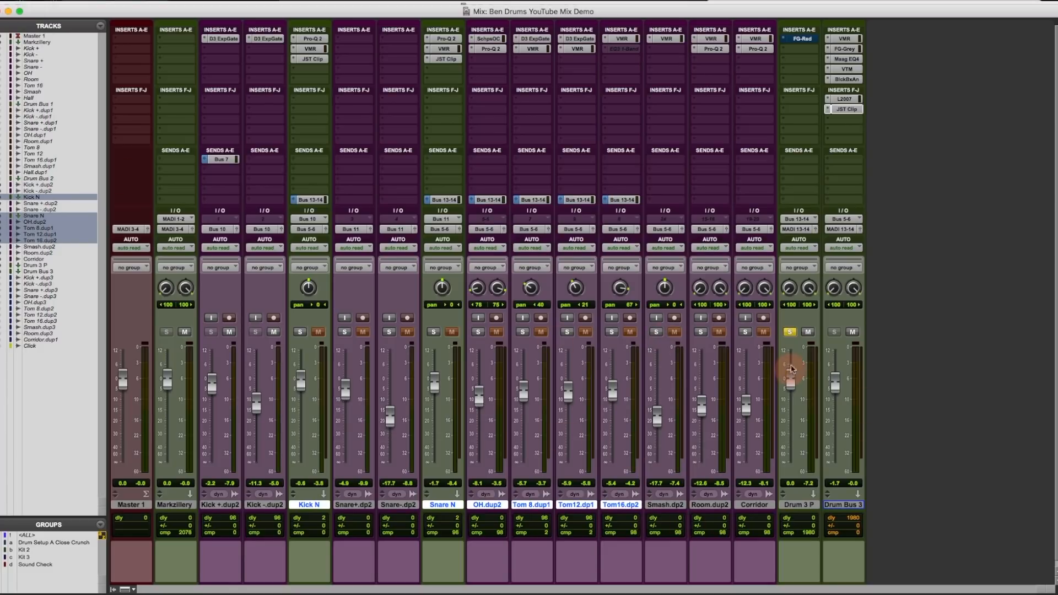
- Take Drum Bus 3 out of solo safe and audition the soloed Drum 3 P track with FG-Red bypassed
left_click(835, 333)
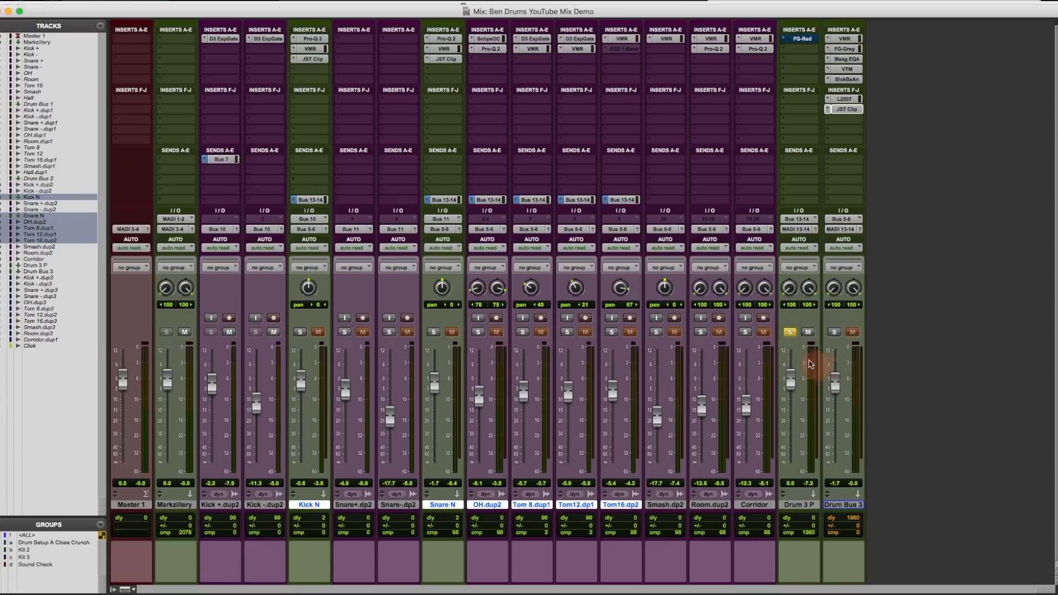
left_click(792, 333)
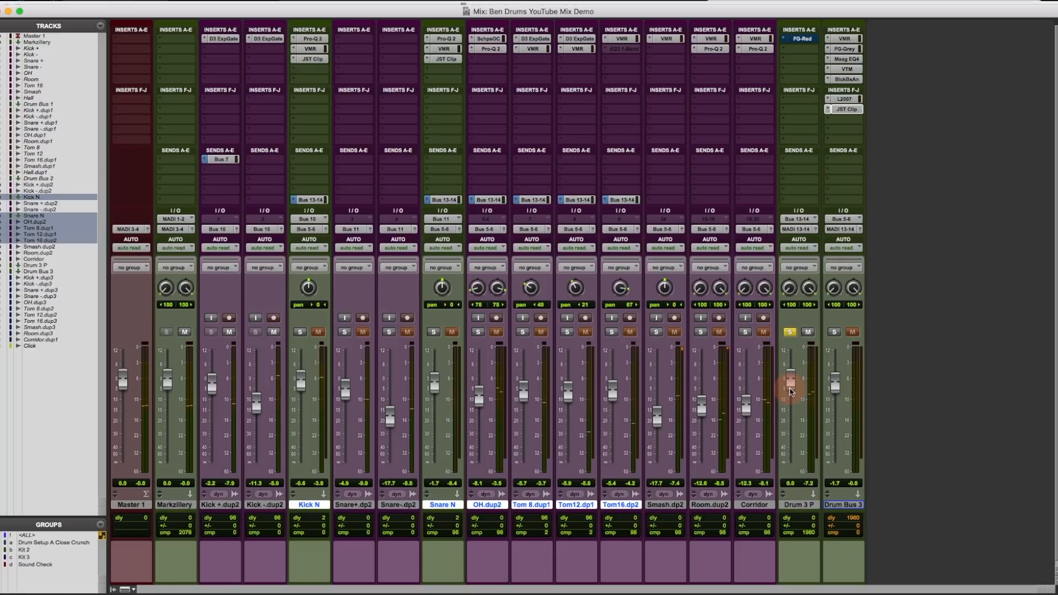
left_click(311, 517)
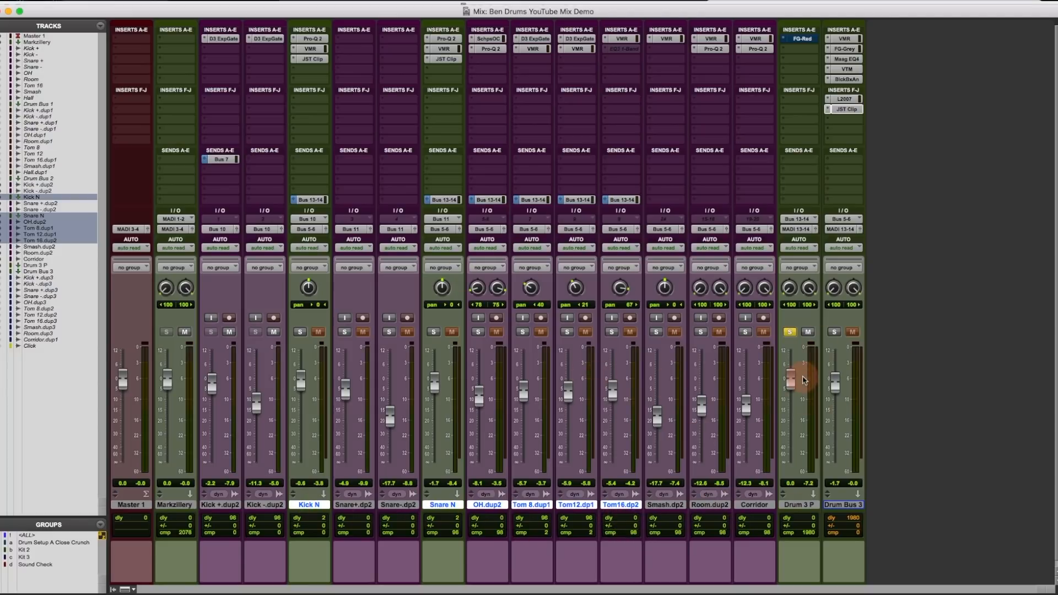
key("space")
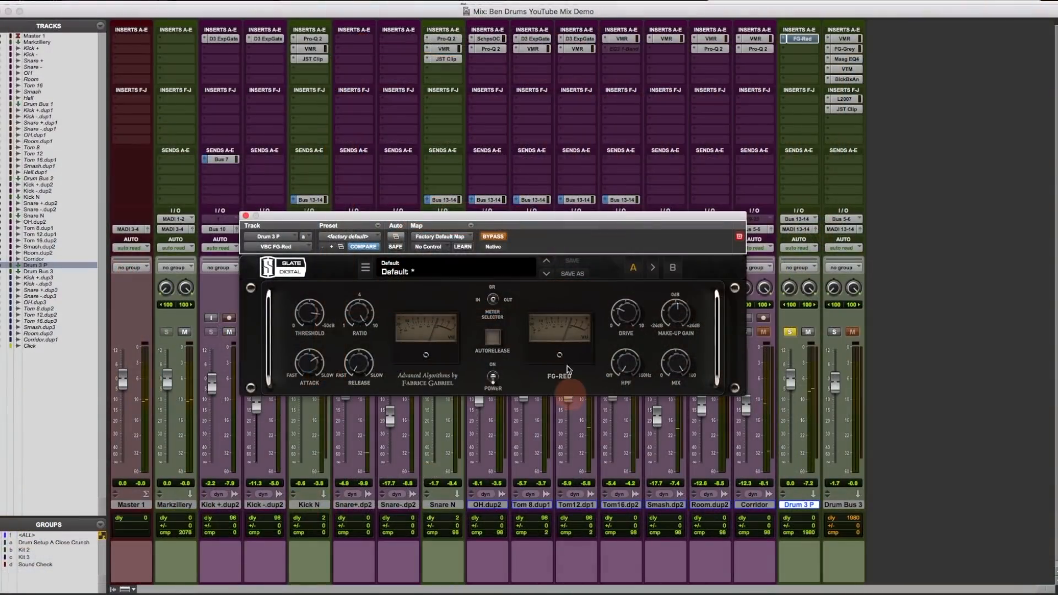
- Compare the FG-Red compressor on Drum 3 P bypassed and active during playback, and leave it active
left_click(493, 236)
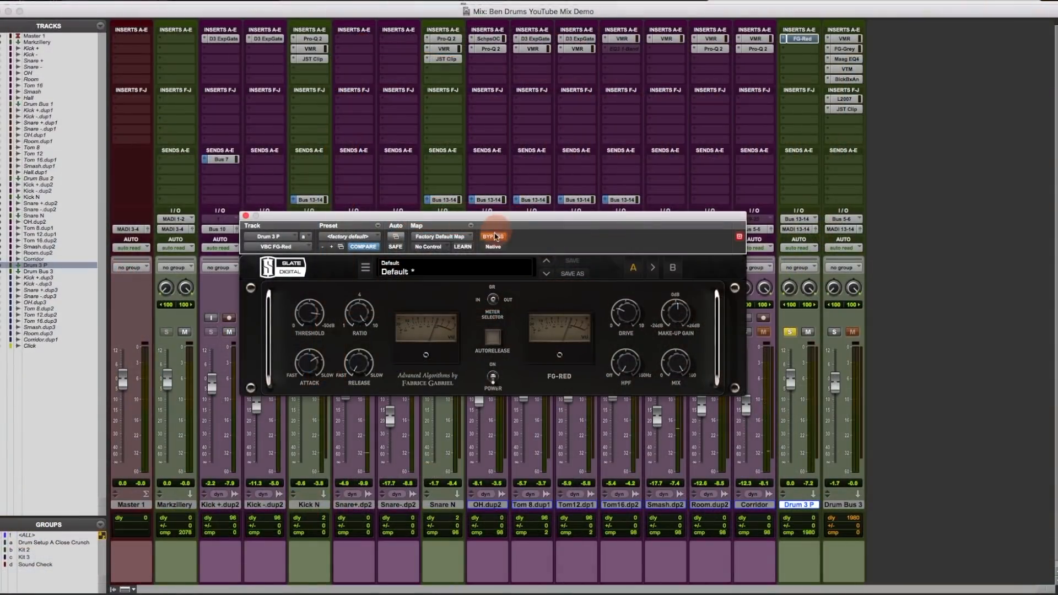
left_click(494, 236)
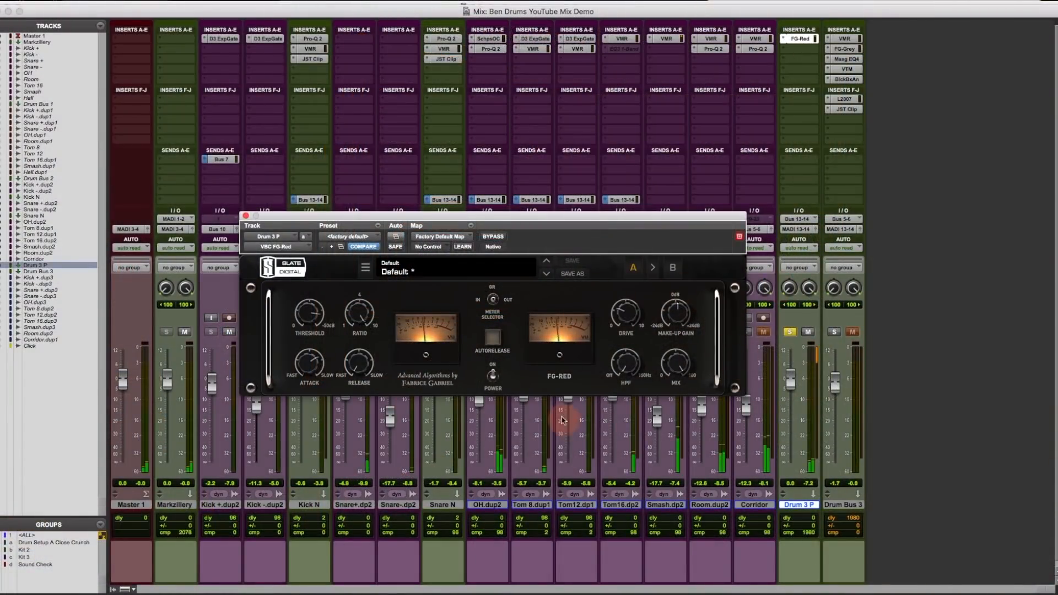
left_click(493, 237)
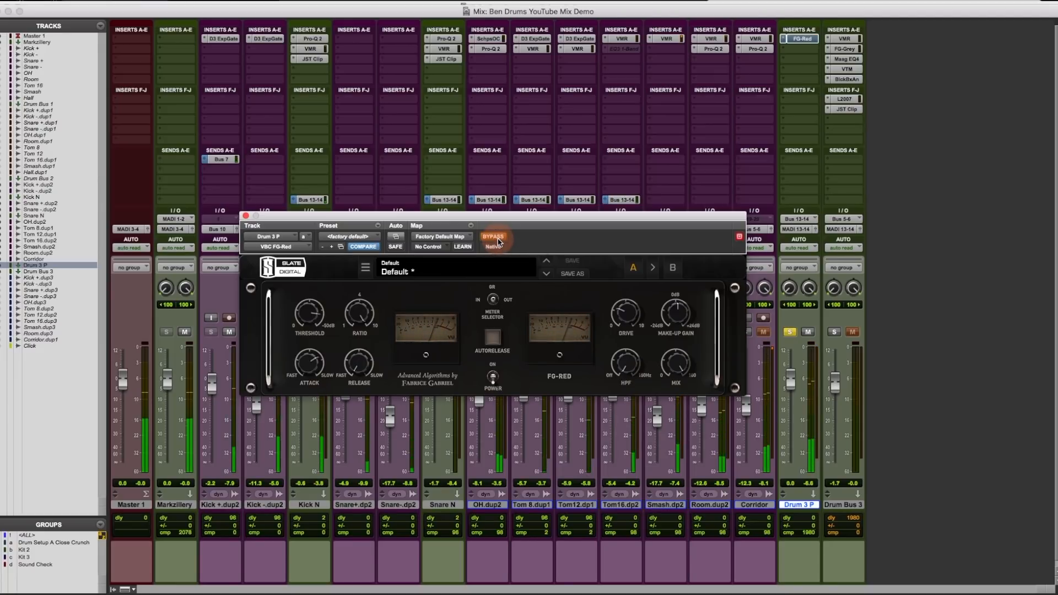
left_click(494, 238)
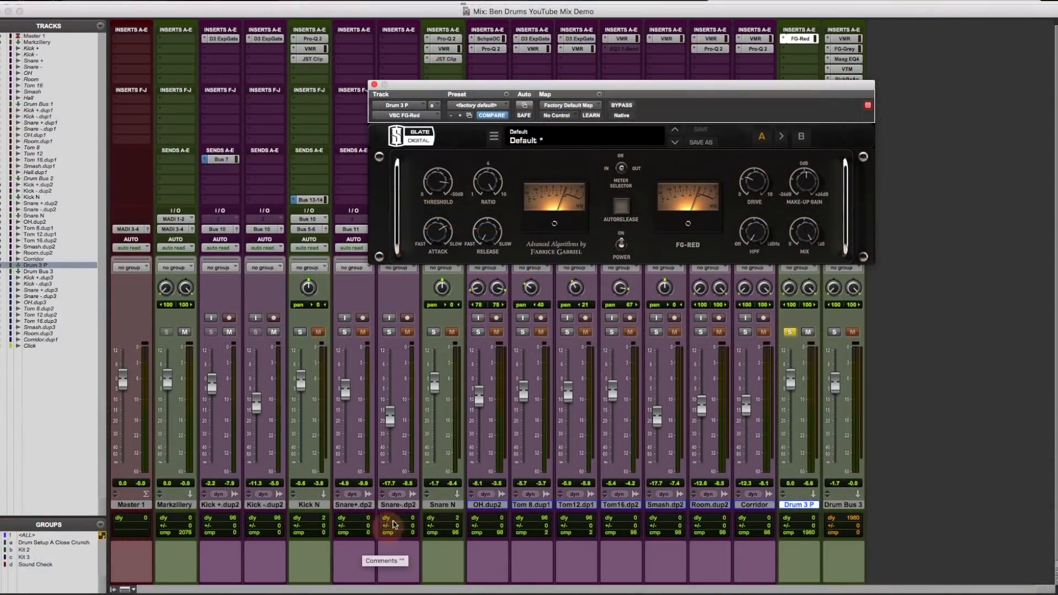
- Open Kick N's Bus 13-14 send, lower its level to about -7.8 dB during playback, and close the send window
left_click(312, 201)
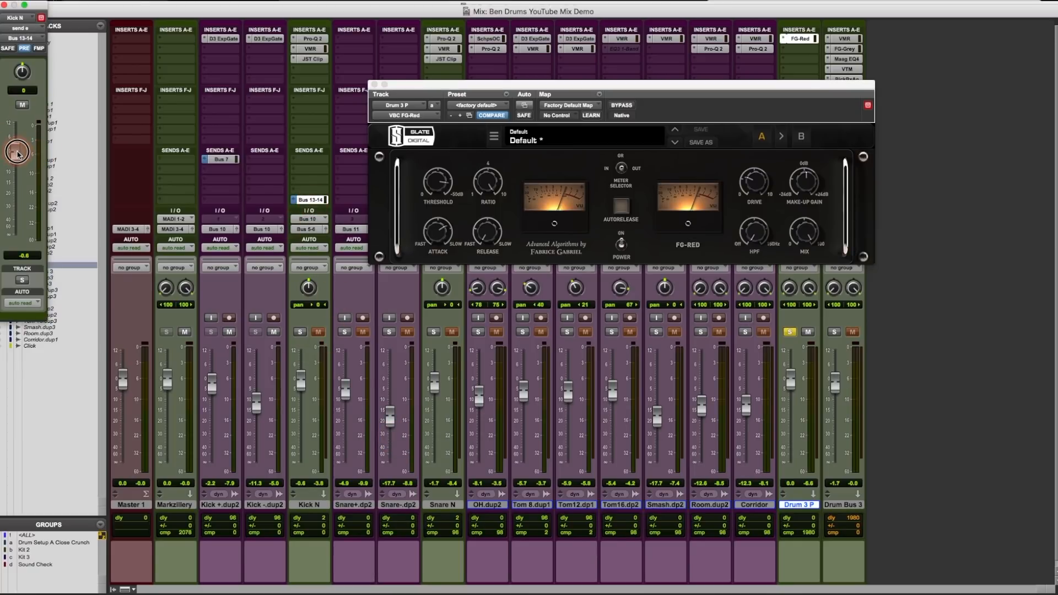
key("space")
left_click_drag(17, 154, 17, 169)
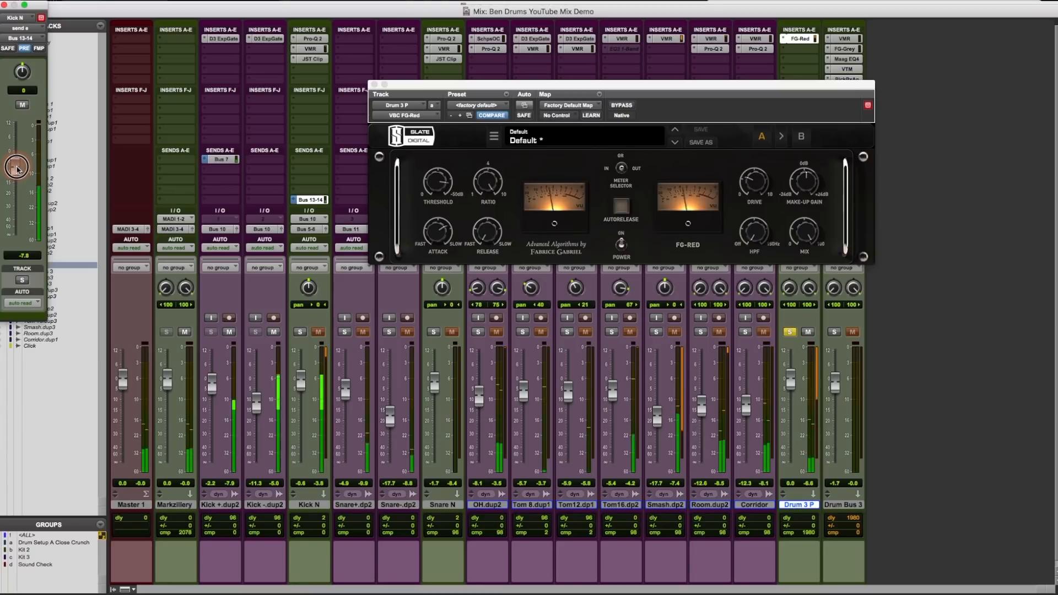
left_click(5, 5)
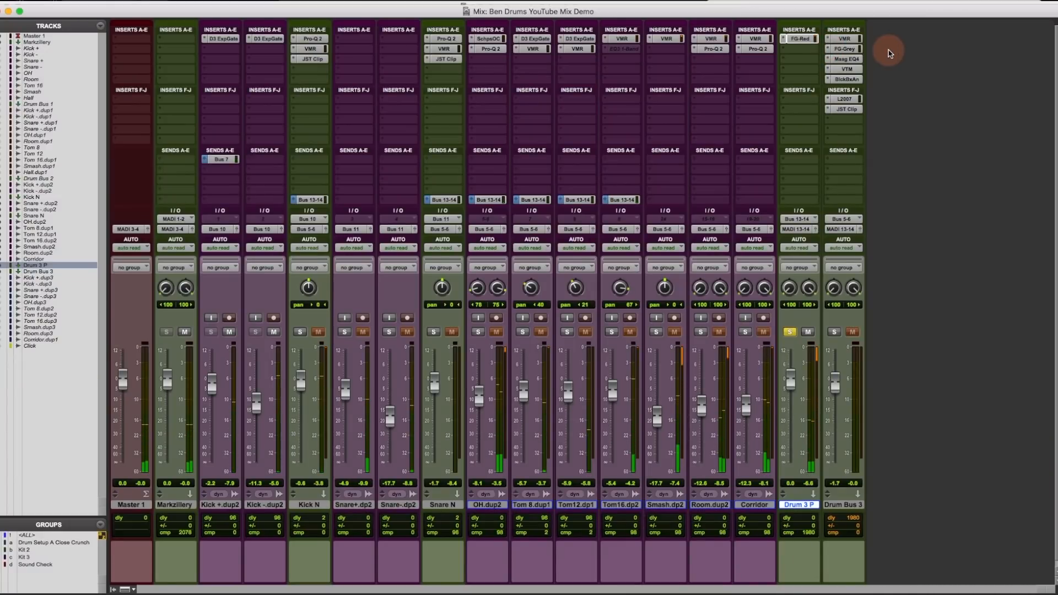
- Insert FabFilter Pro-Q 2 after FG-Red on Drum 3 P, set a low cut at about 38 Hz, and close it
left_click(790, 333)
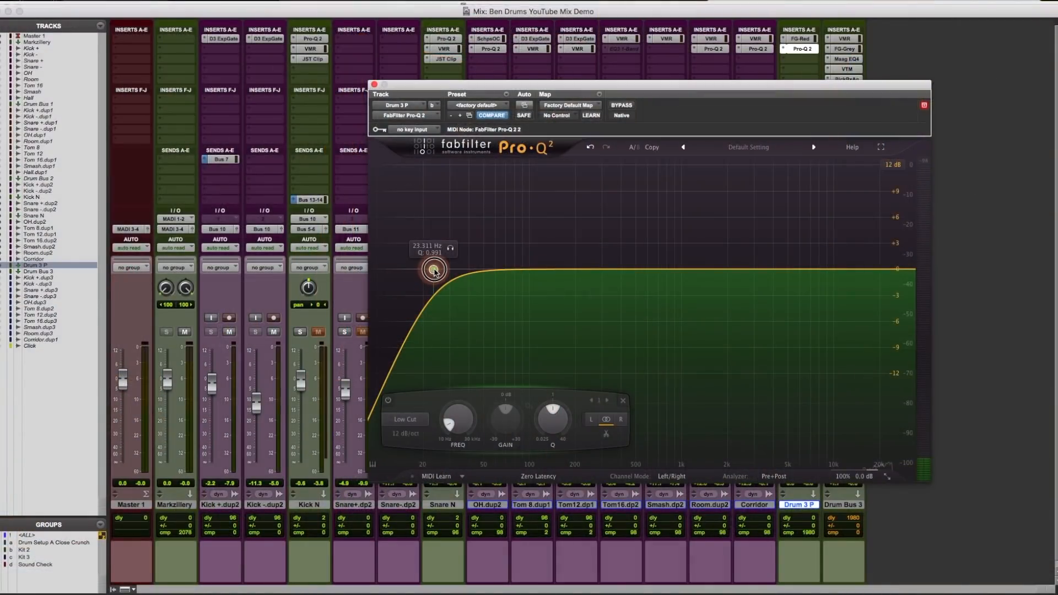
left_click_drag(434, 270, 466, 271)
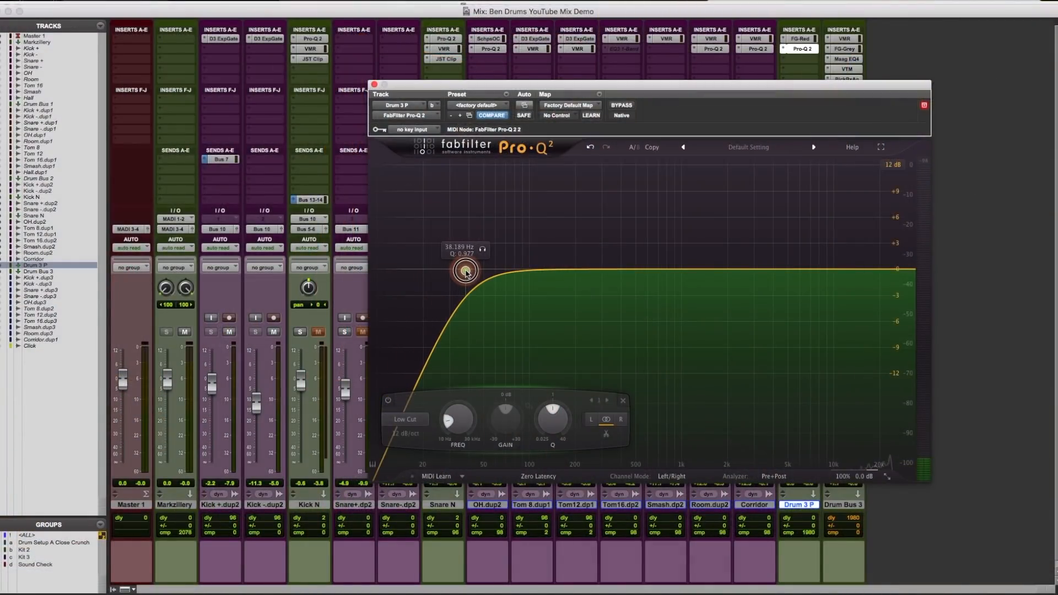
left_click(579, 302)
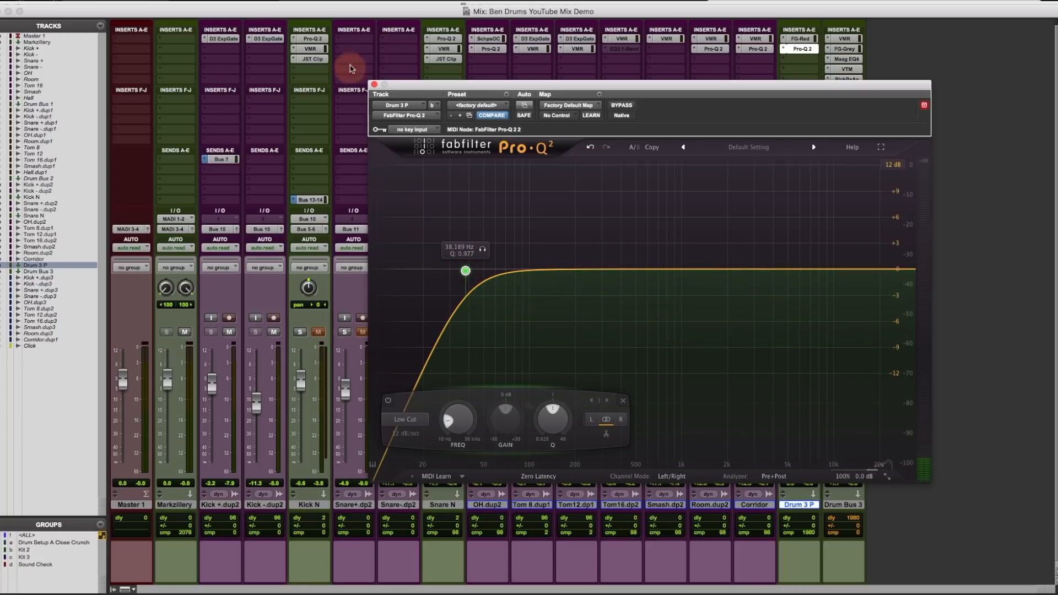
left_click(374, 84)
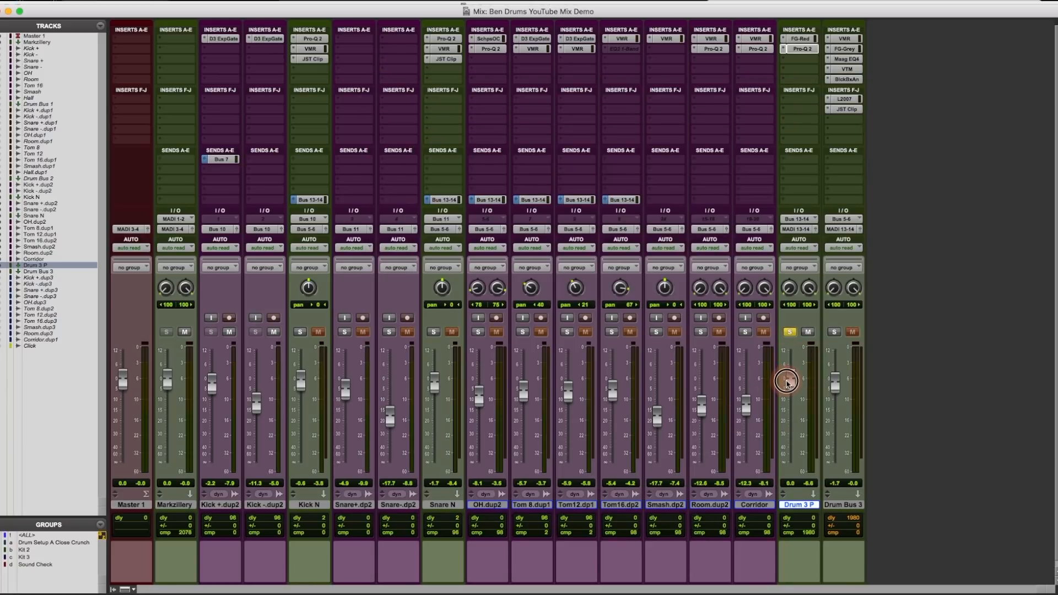
- Unsolo Drum 3 P, pull its fader all the way down, and raise it gradually during playback to blend it with Drum Bus 3
left_click_drag(787, 384, 796, 535)
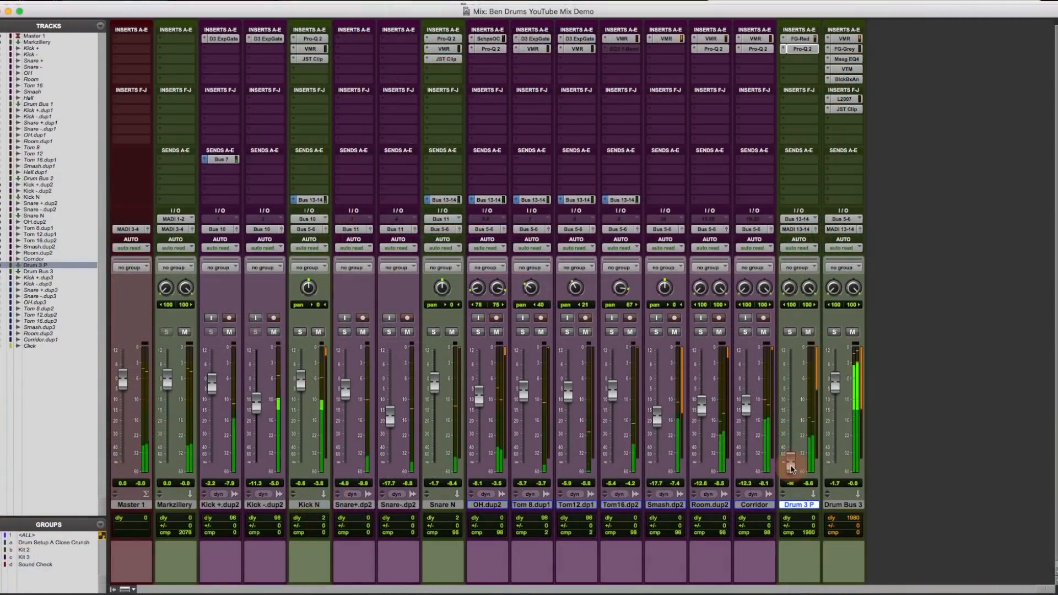
left_click(791, 467)
left_click_drag(791, 467, 791, 465)
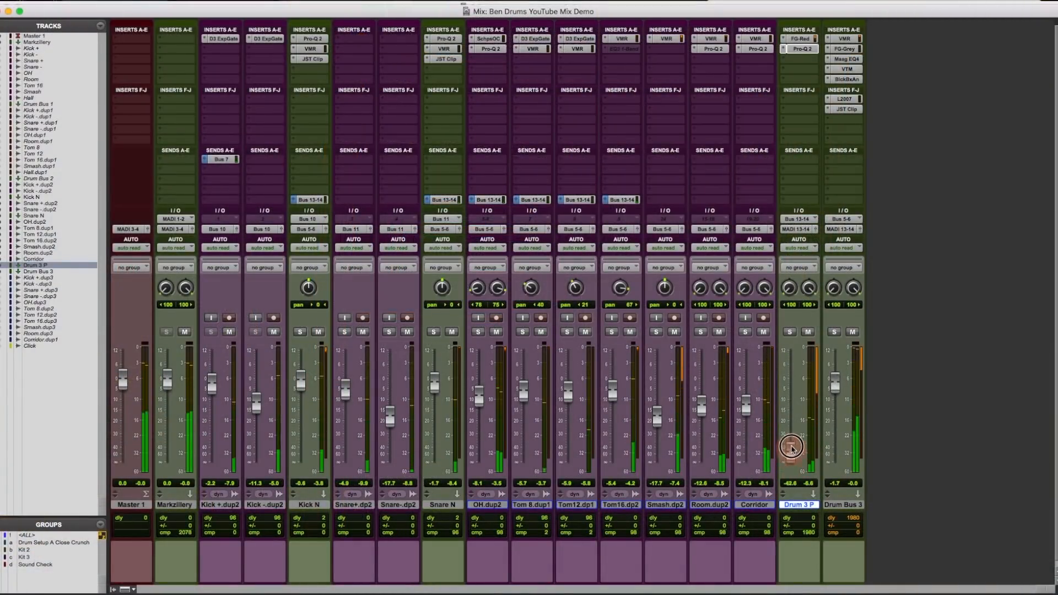
left_click_drag(794, 421, 795, 404)
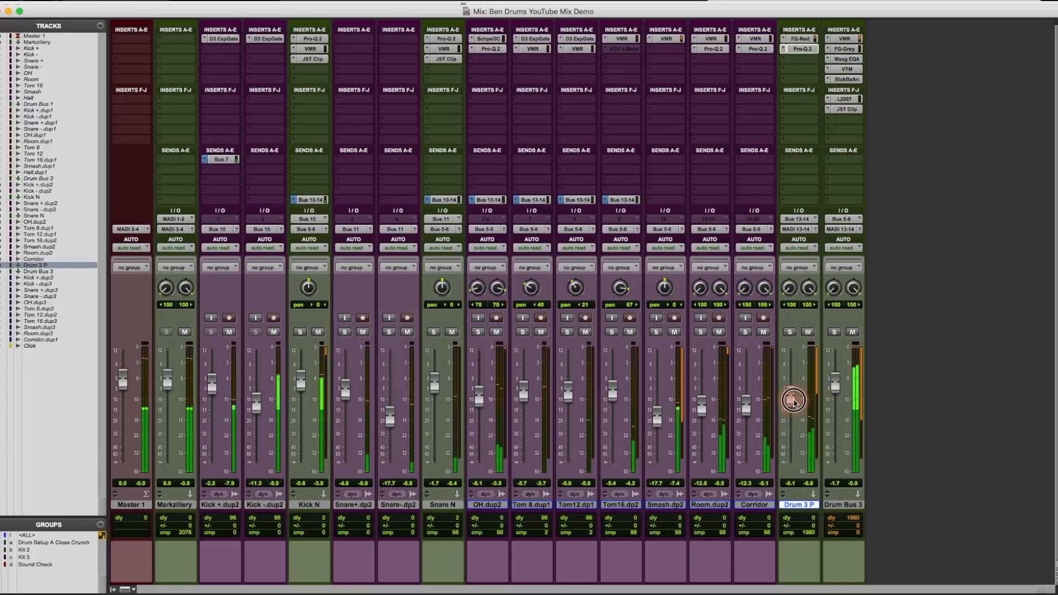